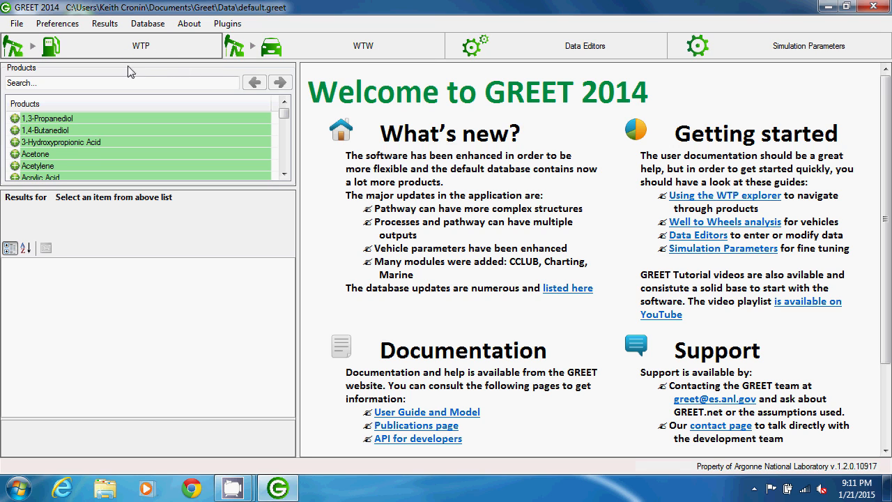
Step: Load the Acetone from Corn pathway and briefly open the Corn Acetone Production process editor
double_click(15, 154)
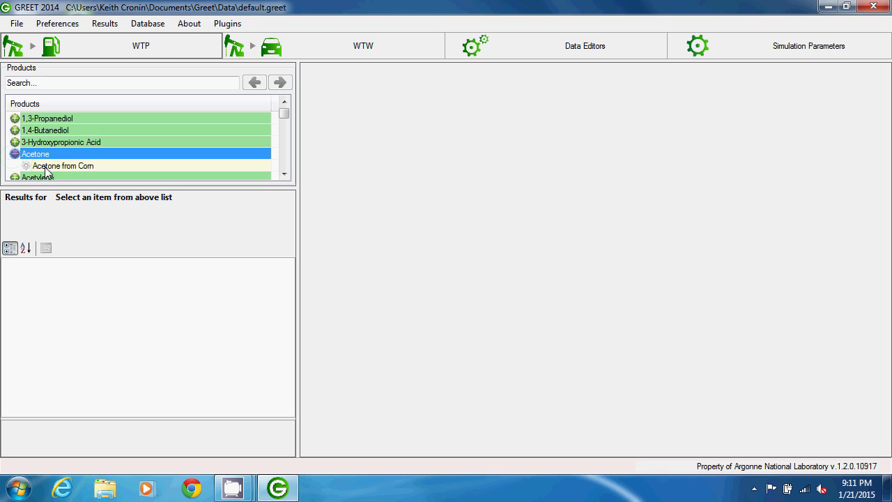
left_click(48, 168)
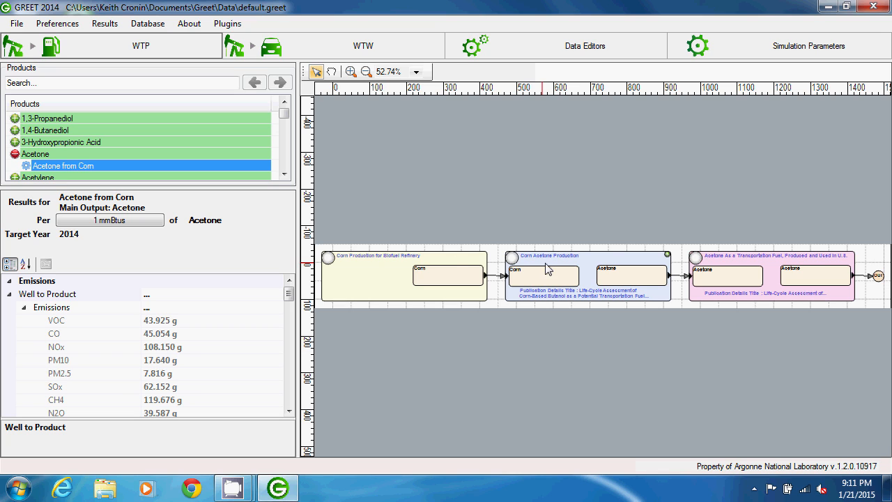
right_click(584, 268)
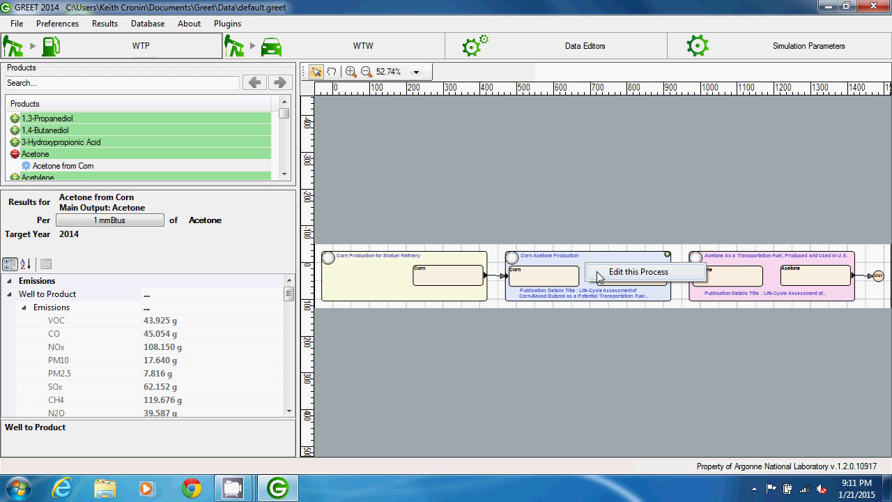
left_click(620, 271)
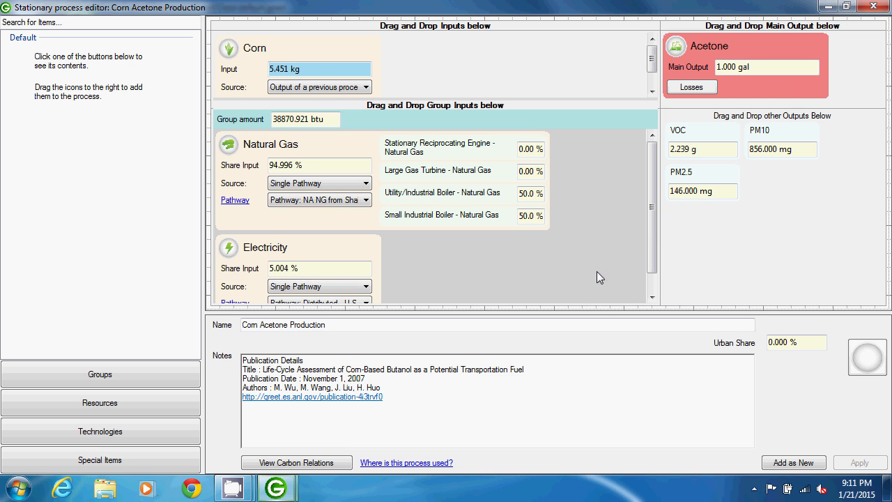
left_click(873, 7)
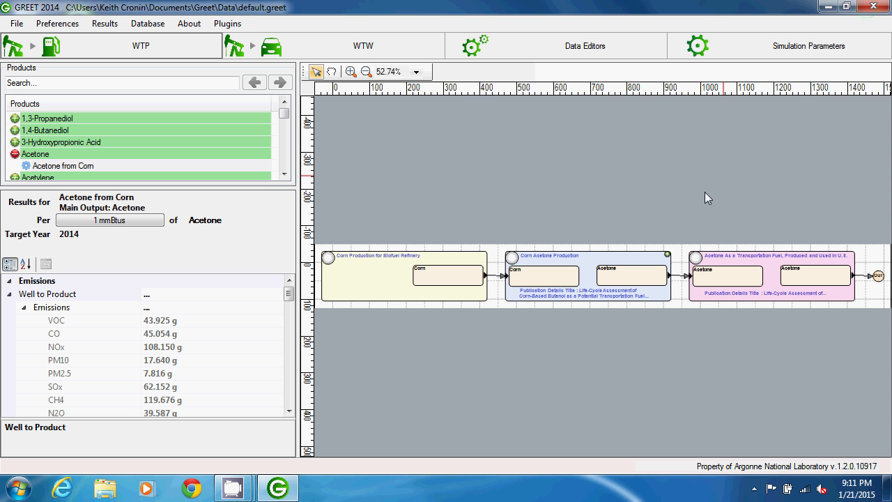
Step: Reopen the Corn Acetone Production editor, reposition its window, and close it unchanged
double_click(561, 261)
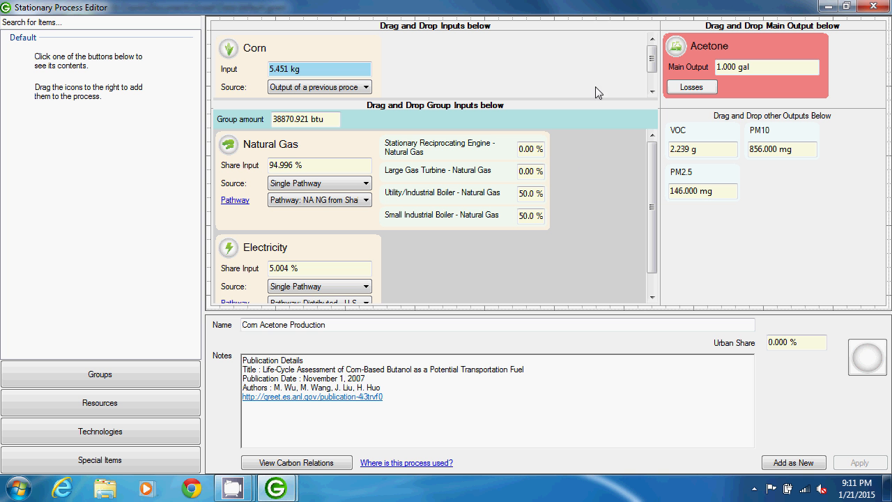
double_click(610, 11)
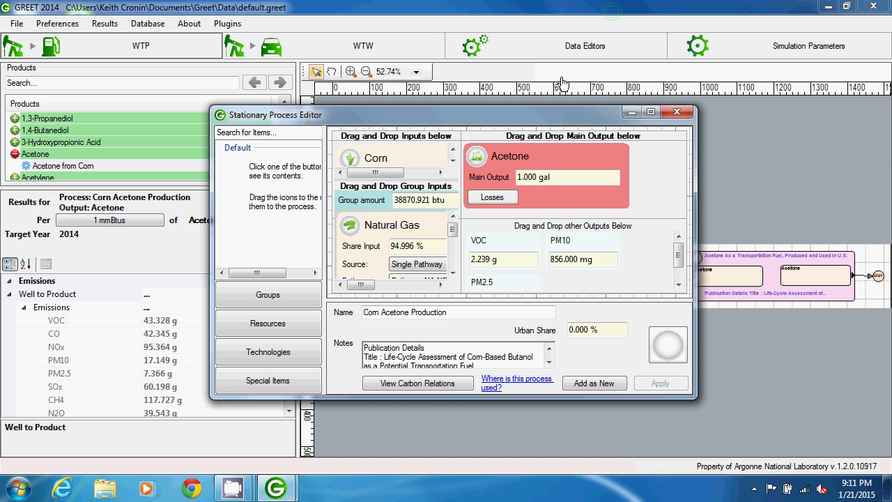
left_click_drag(463, 117, 615, 40)
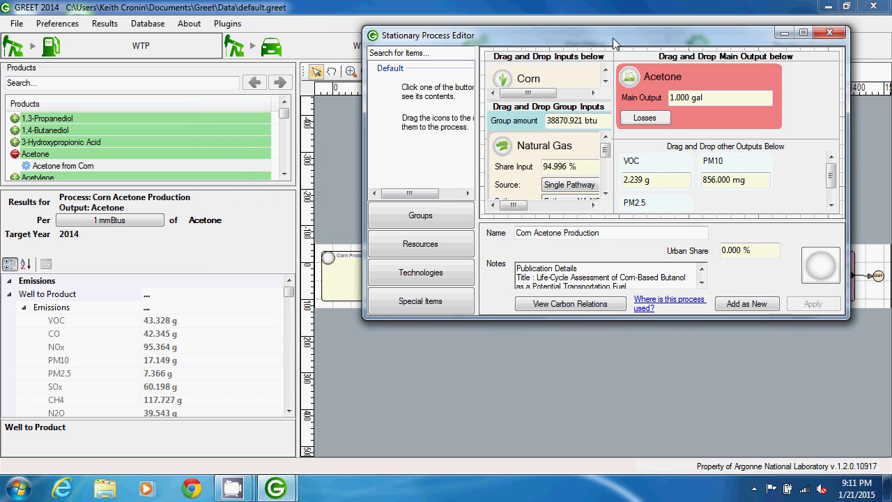
double_click(615, 35)
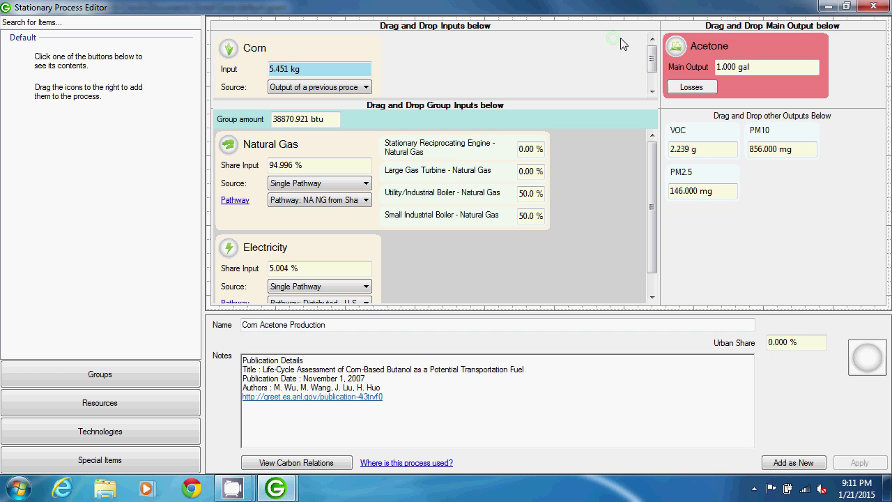
left_click(873, 6)
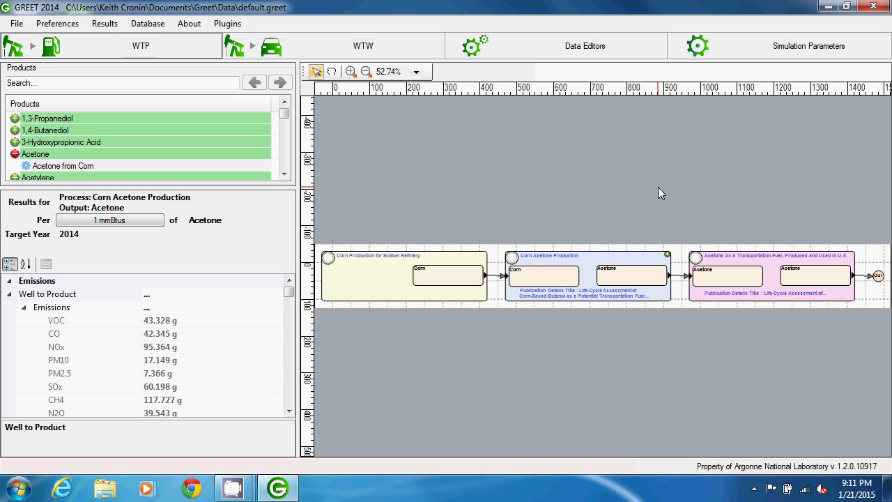
Step: Use Data Editors > Modify Process to open Conventional Crude Recovery in the process editor
left_click(613, 54)
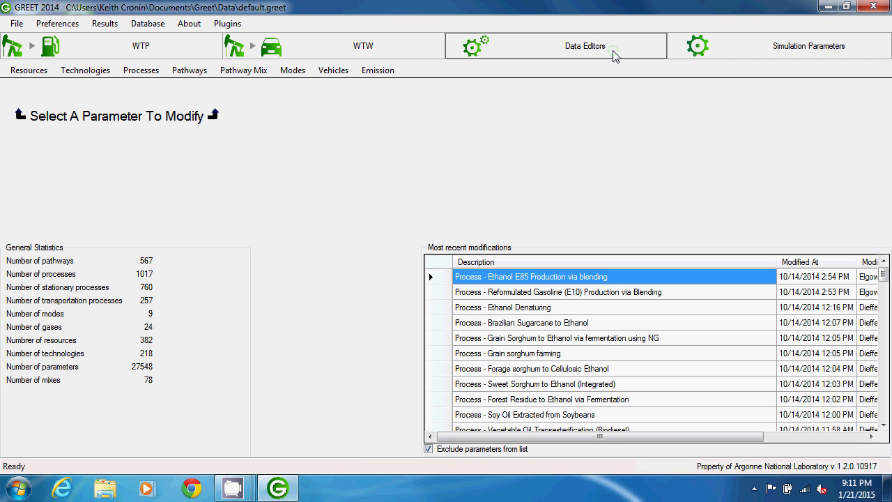
left_click(126, 77)
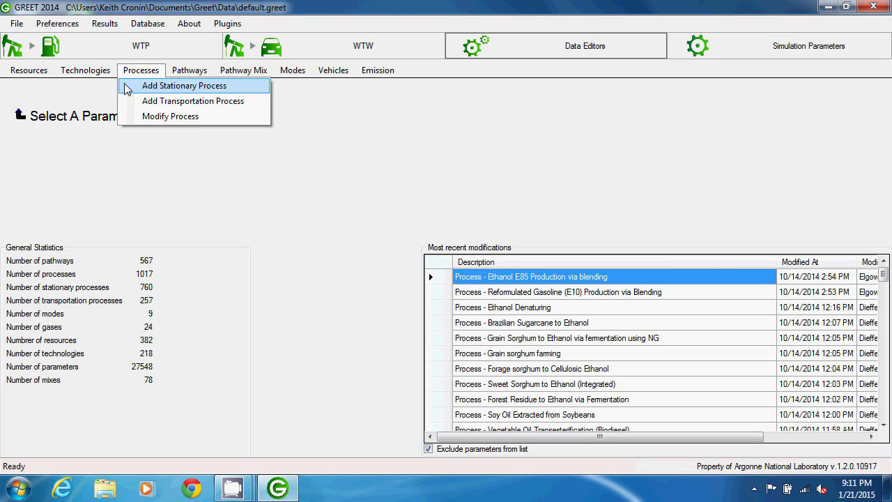
left_click(170, 116)
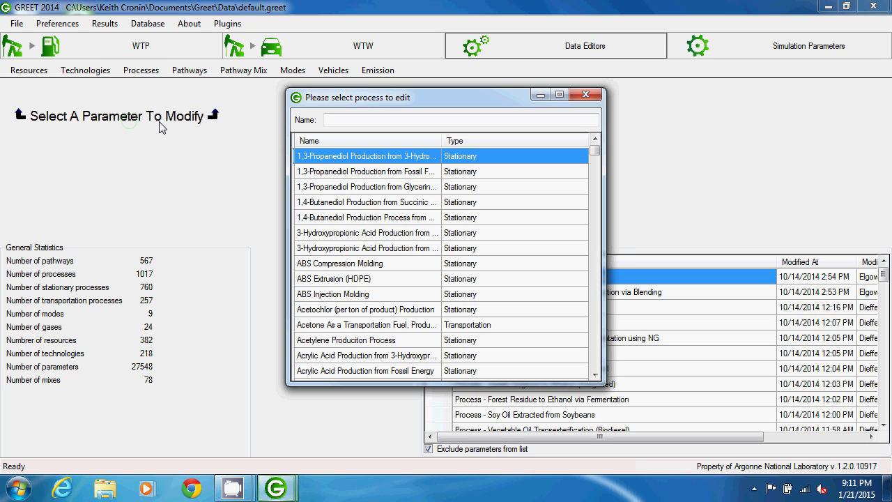
type("con")
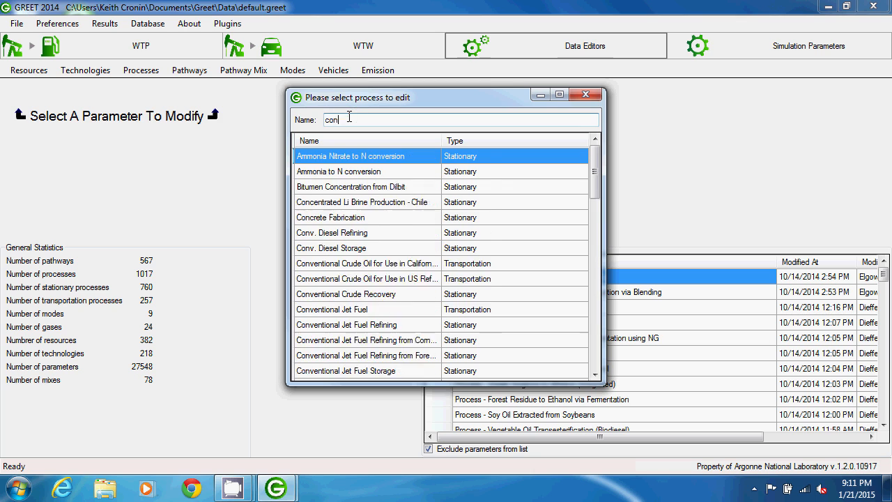
type("ventional crude")
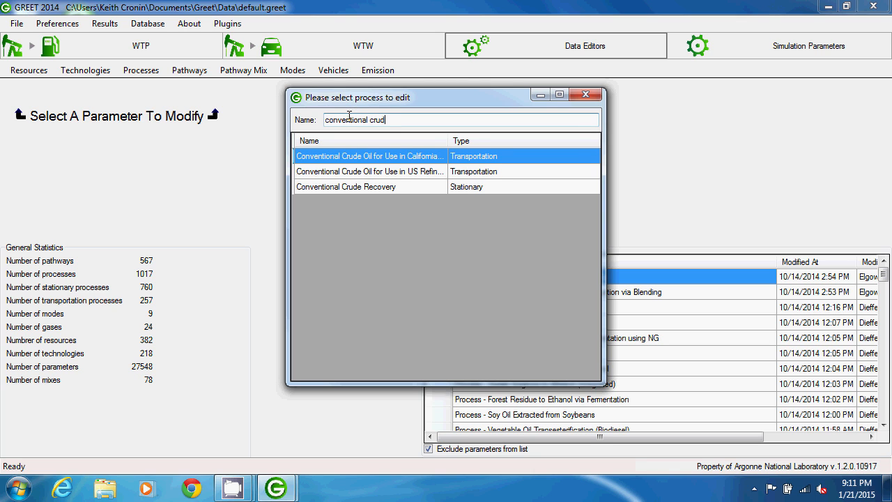
left_click(360, 187)
double_click(360, 187)
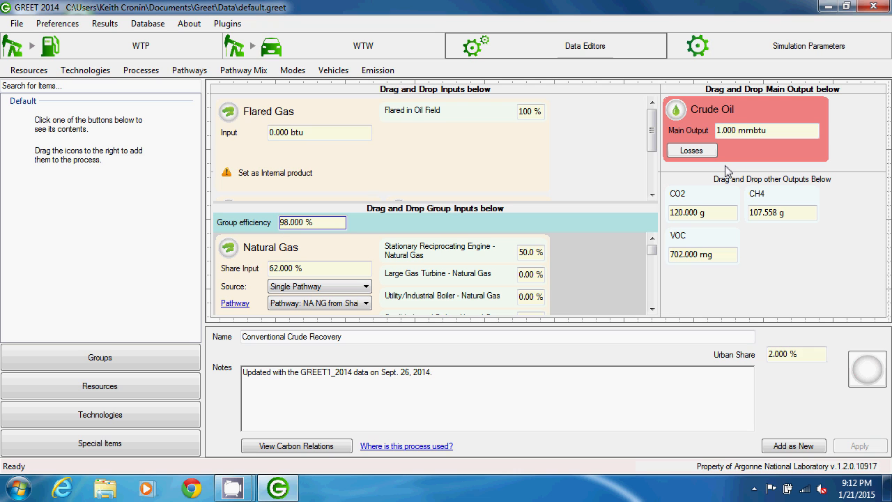
Step: Open the acetone transportation fuel process via Modify Process
left_click(140, 69)
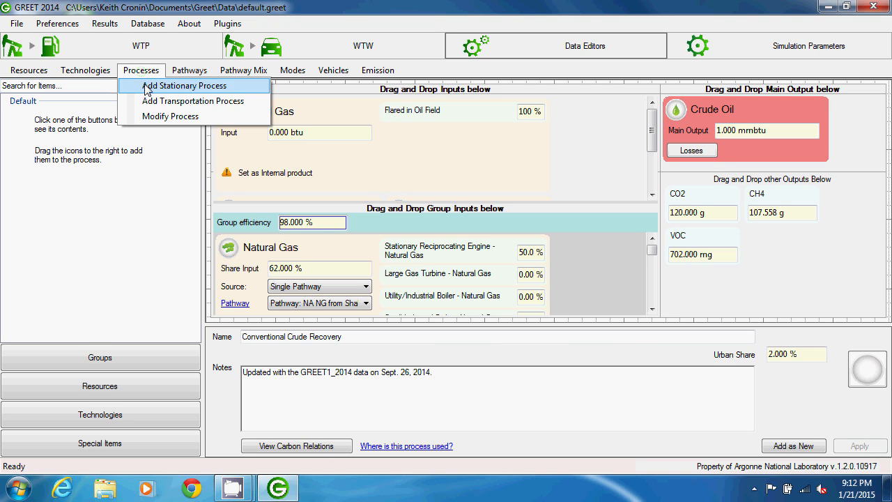
left_click(160, 116)
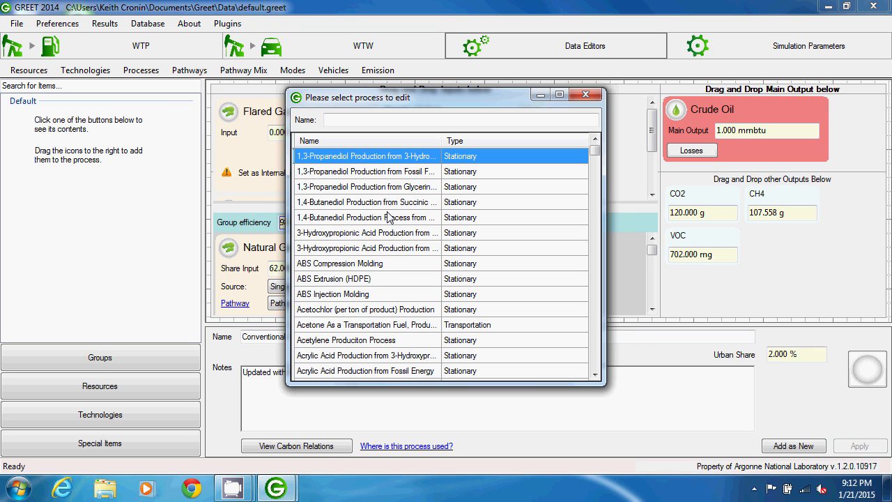
double_click(400, 324)
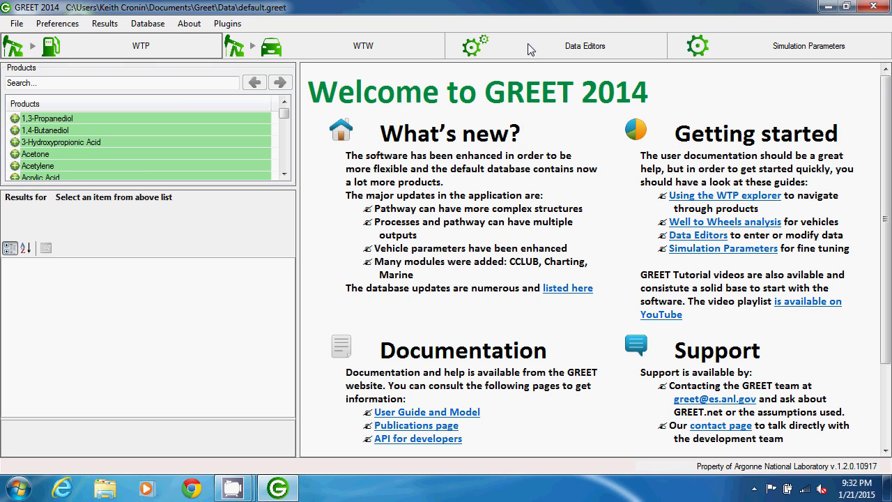
Step: Return to Data Editors and open Conventional Jet Fuel Refining for modification
left_click(529, 47)
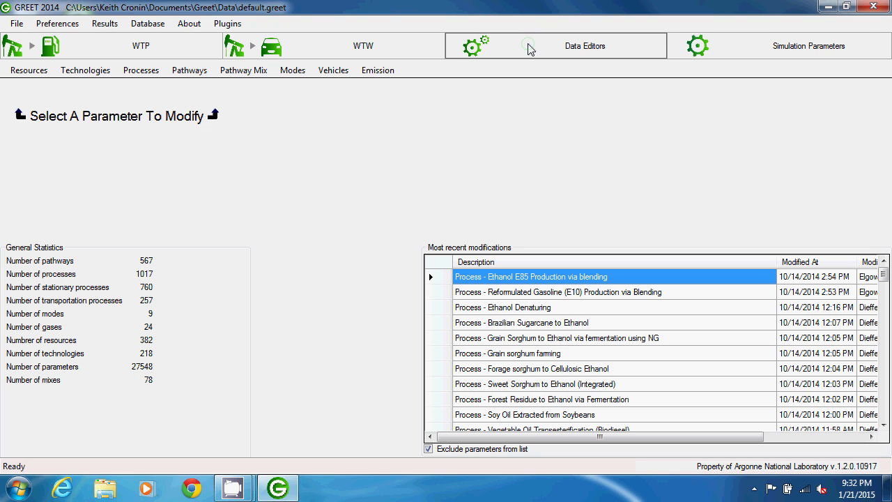
left_click(127, 73)
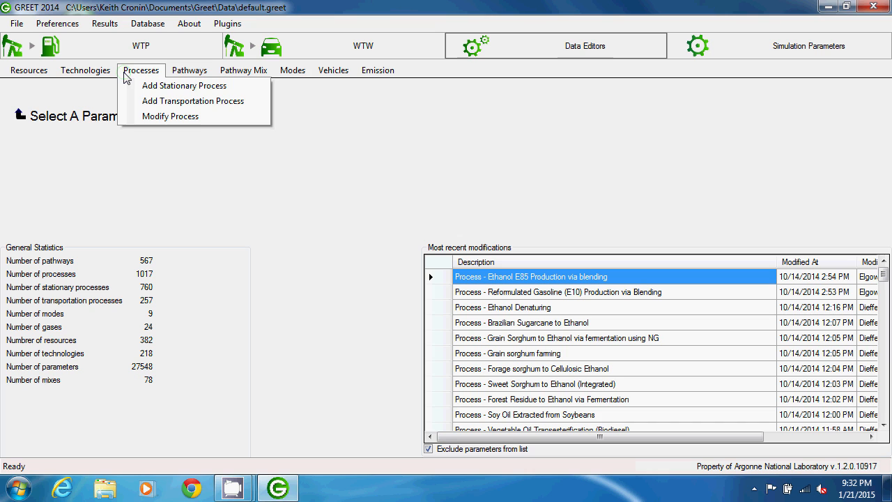
left_click(139, 120)
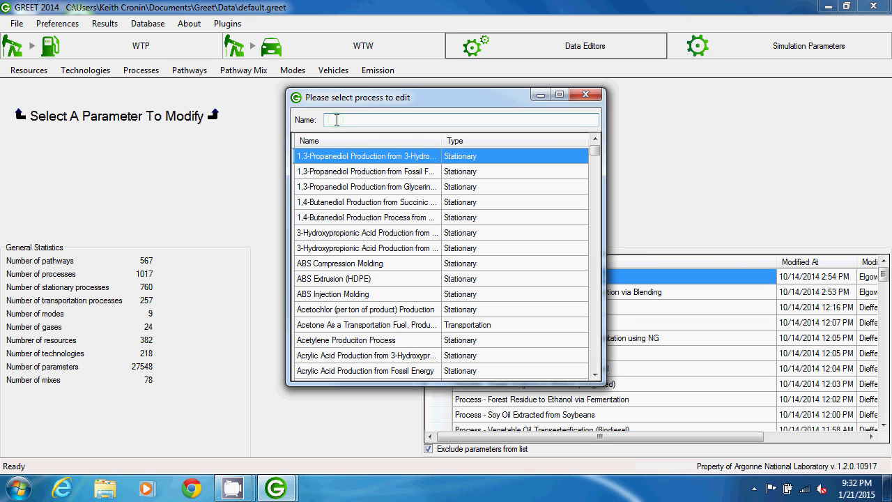
type("conventional ")
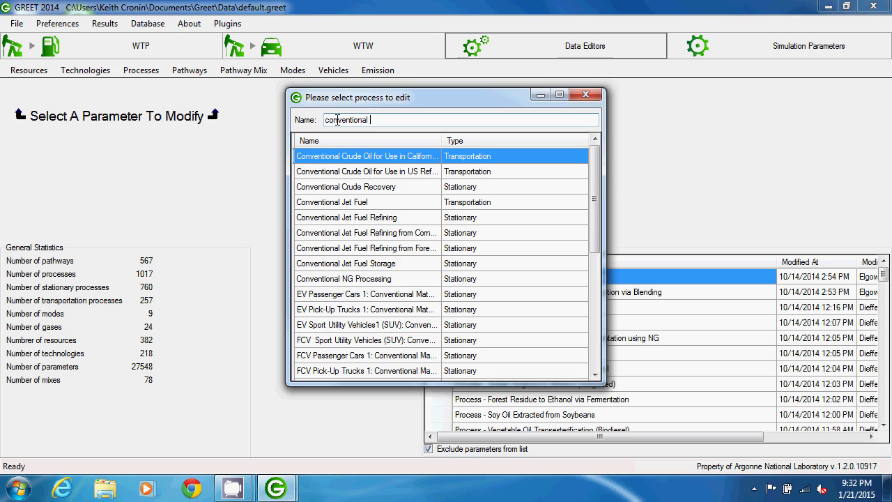
type("jet fuel")
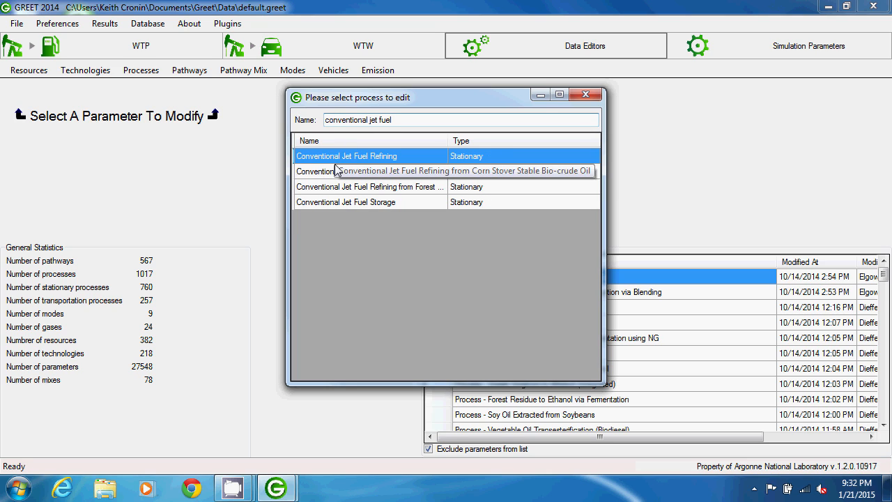
double_click(418, 158)
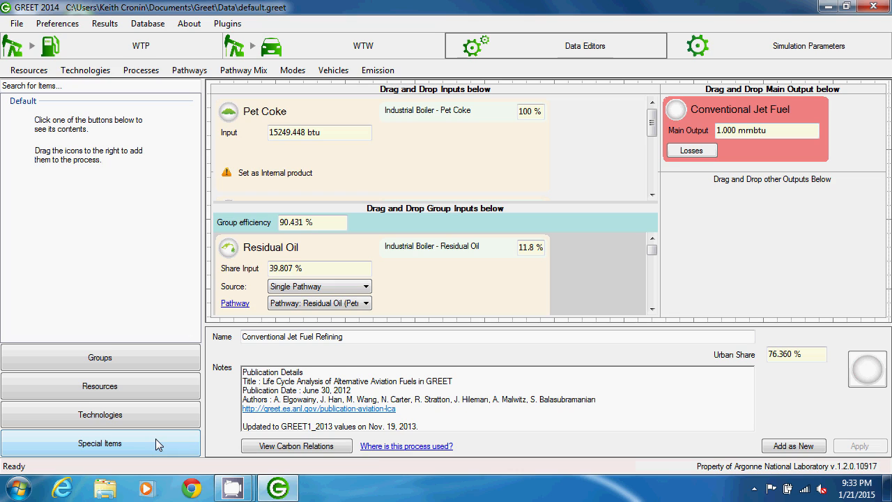
Step: Show the Stationary Process Groups list with the Amount Group and Efficiency Group
left_click(155, 360)
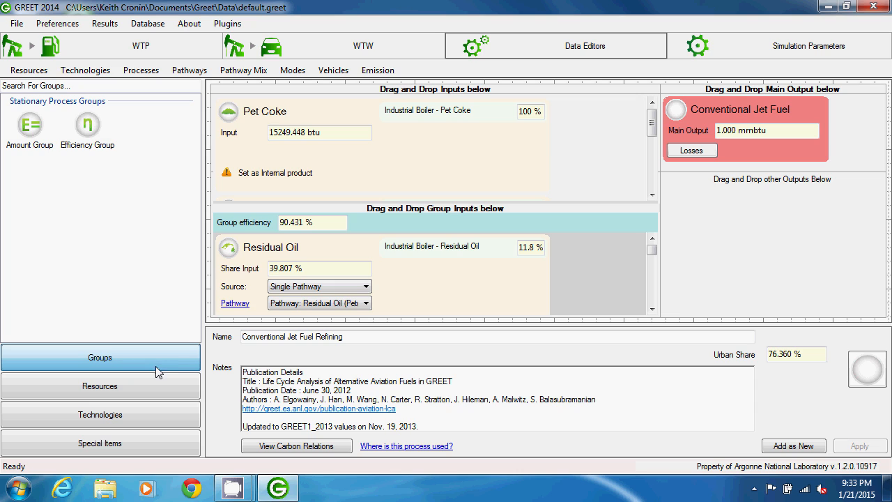
Step: Show the Resources list, then switch to the Technologies list of industrial boilers
left_click(146, 386)
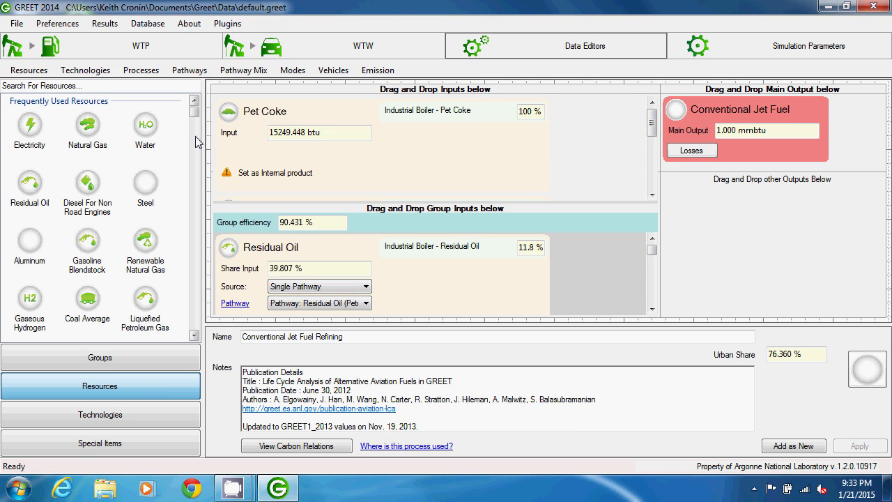
left_click_drag(195, 112, 197, 167)
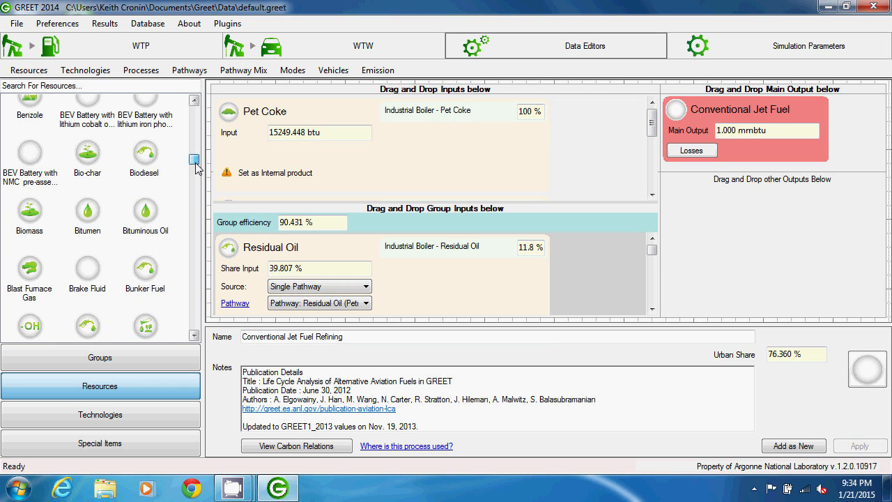
left_click_drag(197, 167, 201, 113)
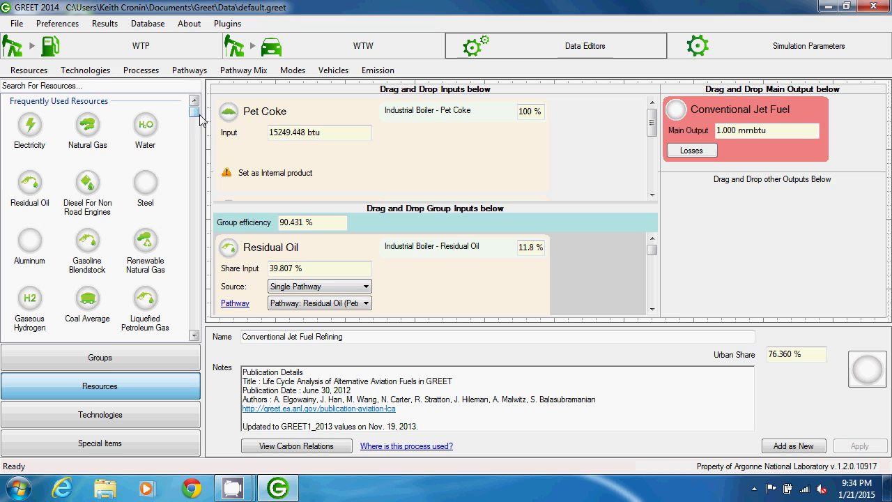
left_click(156, 418)
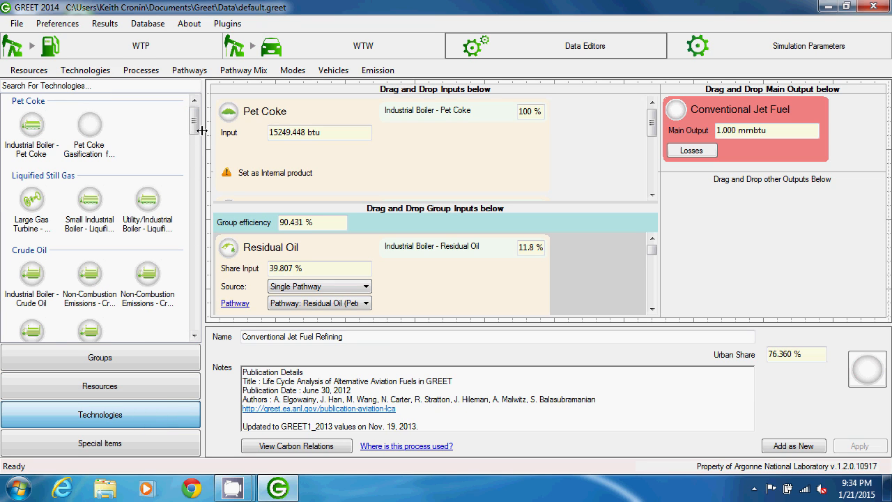
left_click_drag(195, 124, 195, 167)
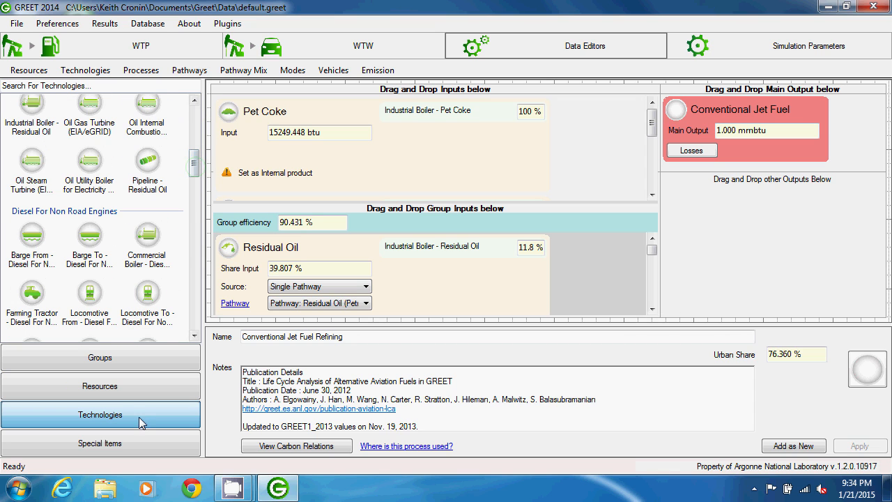
Step: Show the emission Special Items and enlarge the group inputs area
left_click(138, 436)
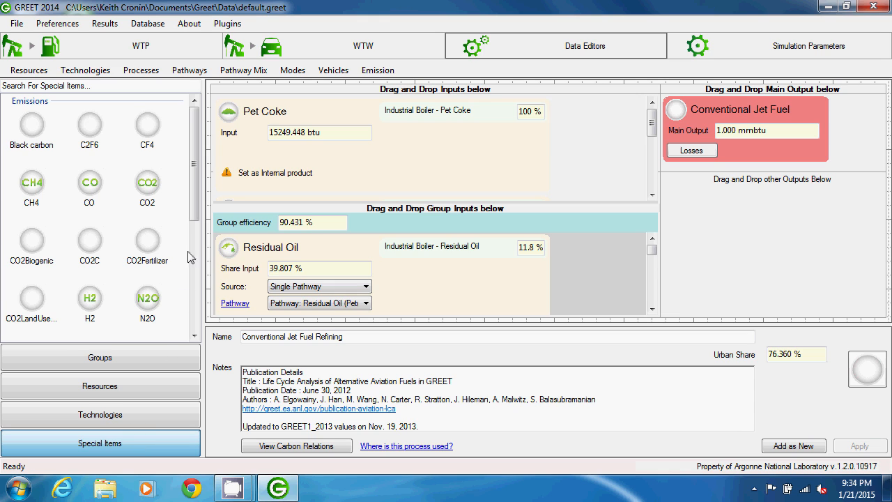
mouse_move(197, 209)
left_mouse_down()
mouse_move(198, 258)
mouse_move(198, 201)
left_mouse_up()
left_click_drag(461, 202, 461, 158)
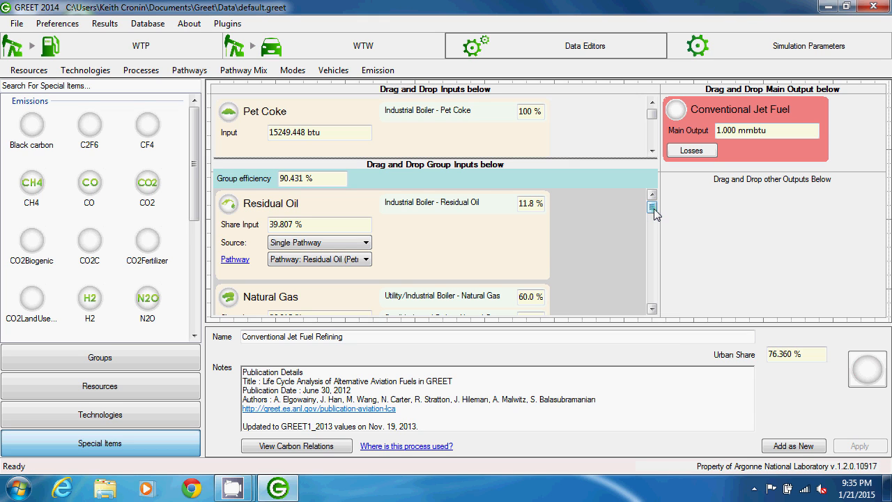
left_click_drag(654, 209, 660, 248)
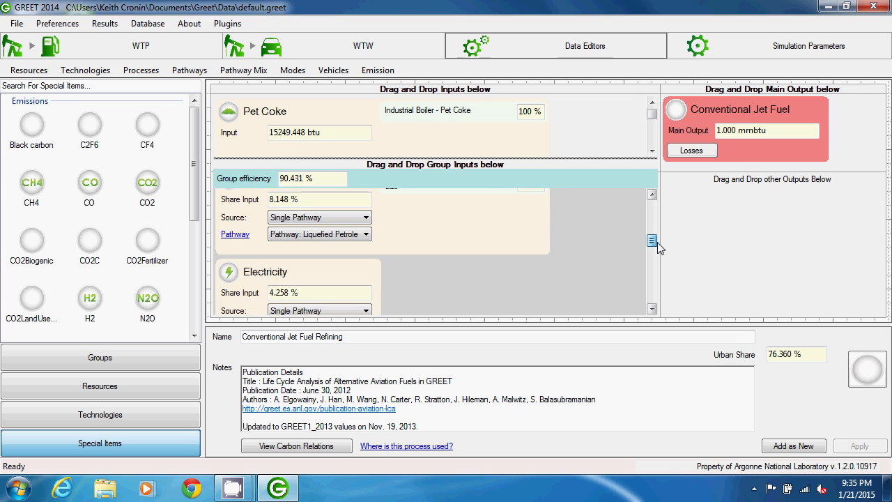
left_click_drag(659, 248, 656, 217)
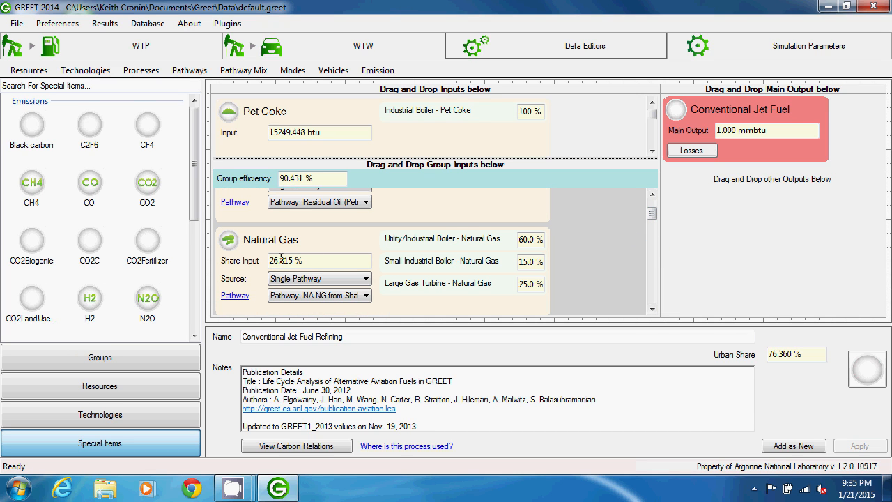
Step: Review the Natural Gas input, keeping its Single Pathway source and shale natural gas pathway
left_click(307, 260)
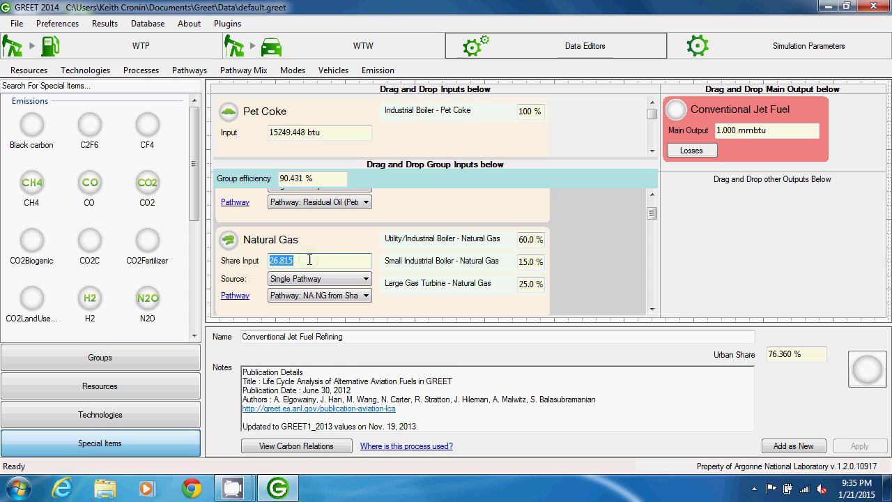
left_click(366, 278)
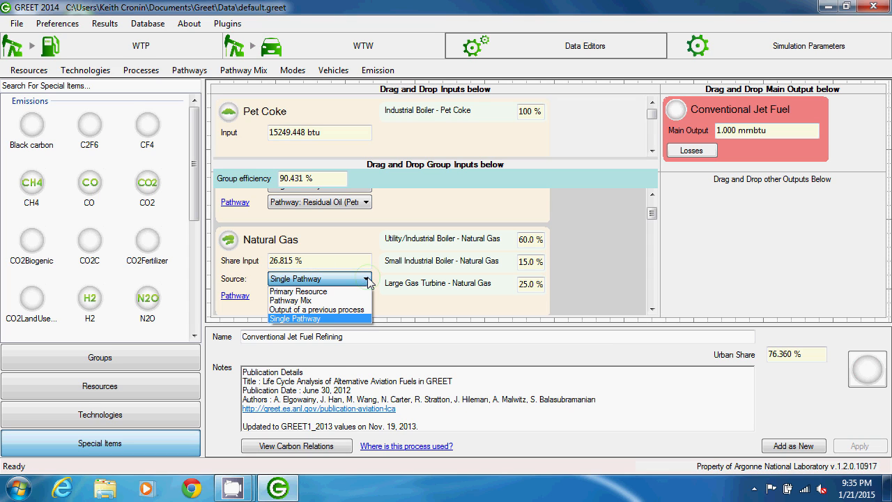
left_click(367, 279)
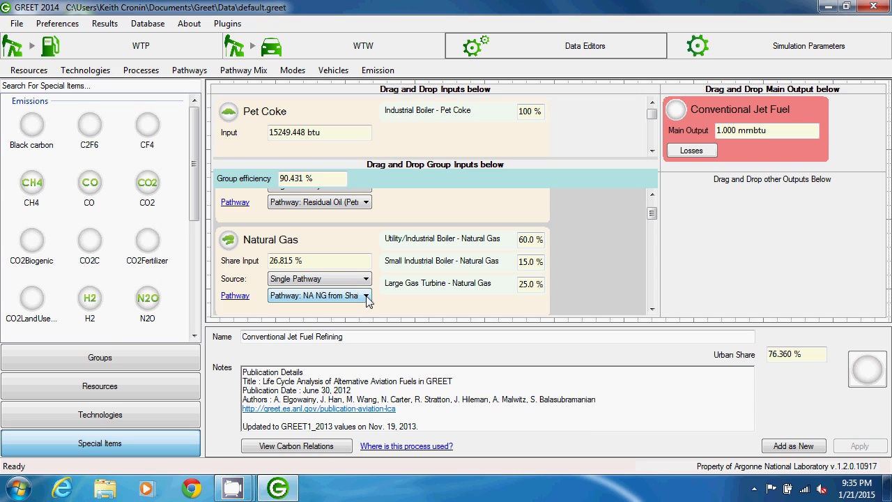
left_click(367, 296)
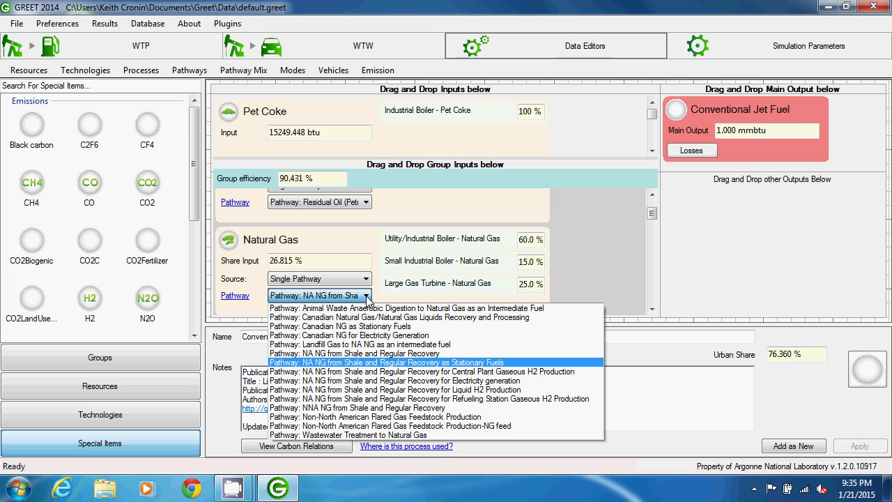
left_click(366, 296)
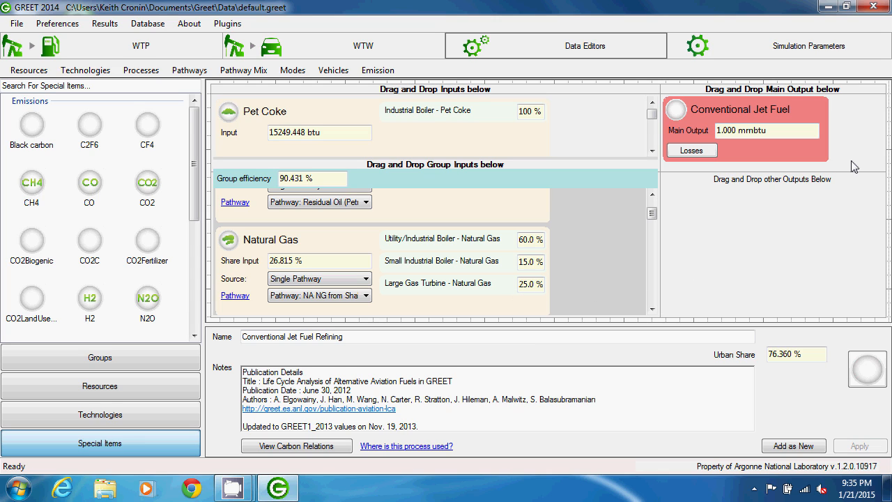
left_click(766, 130)
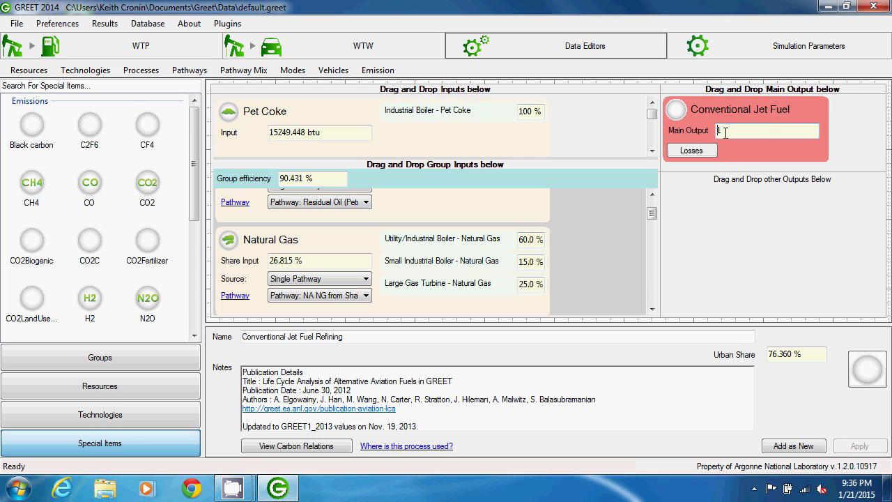
key("Return")
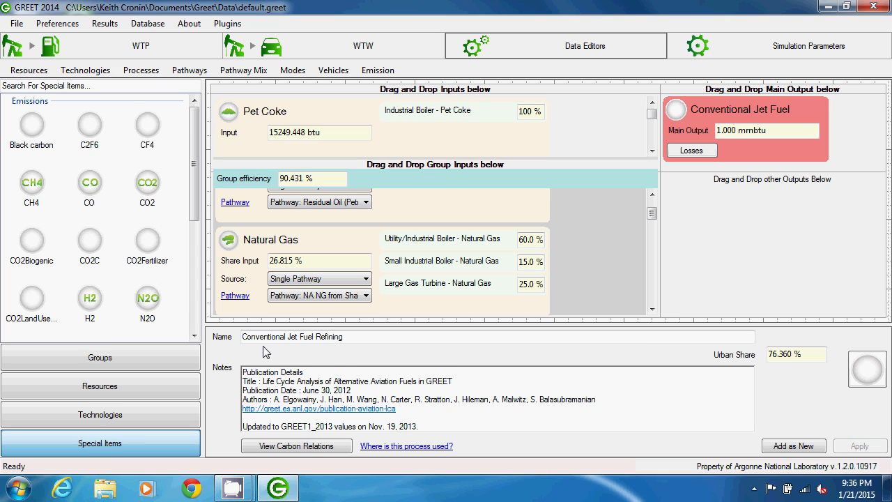
left_click(366, 336)
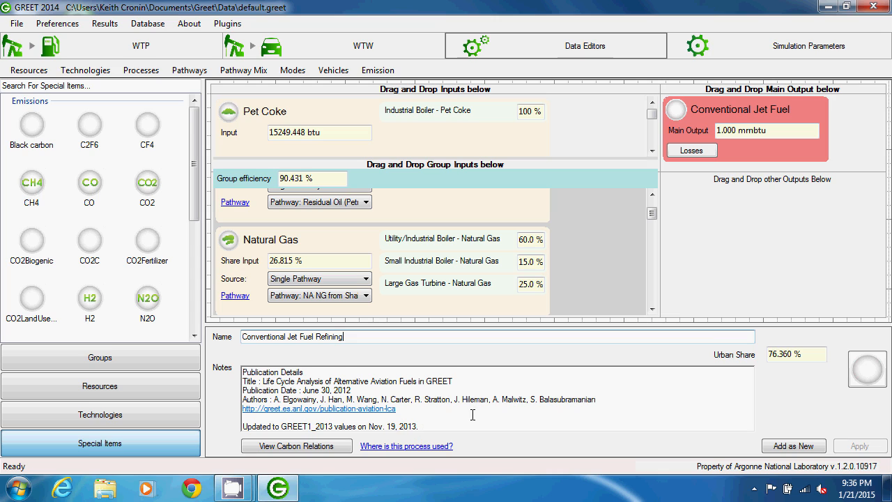
double_click(806, 356)
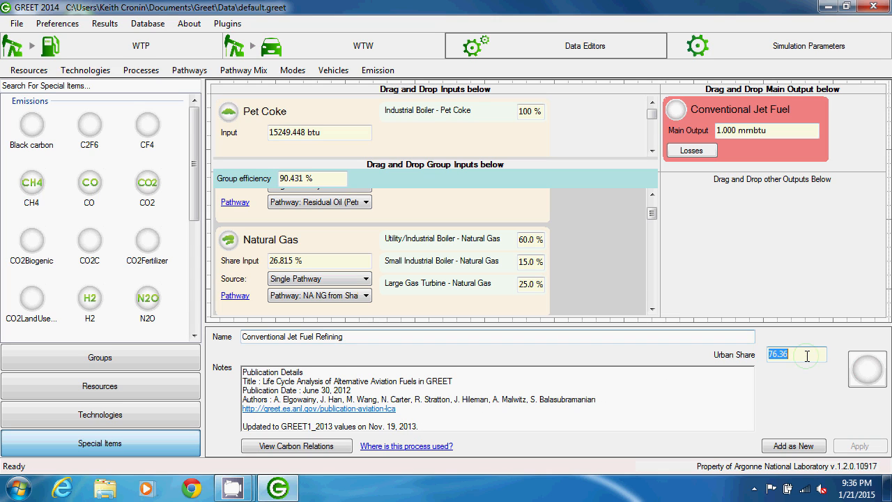
key("Return")
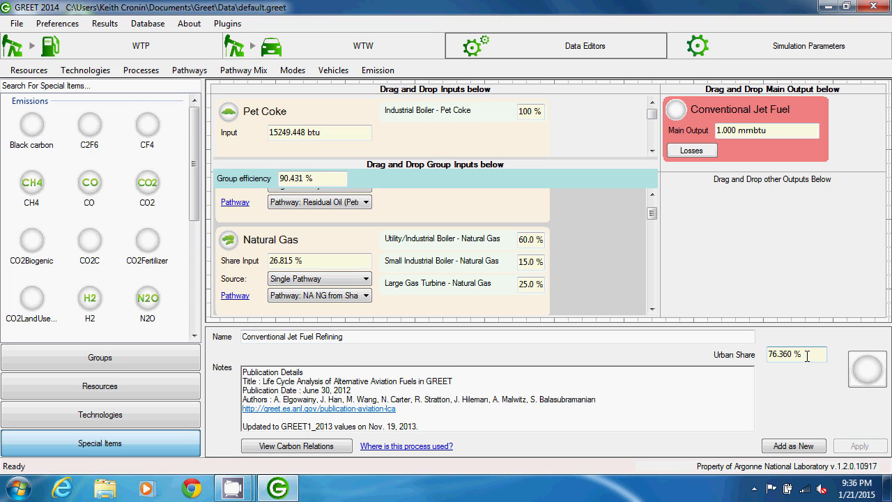
left_click(304, 449)
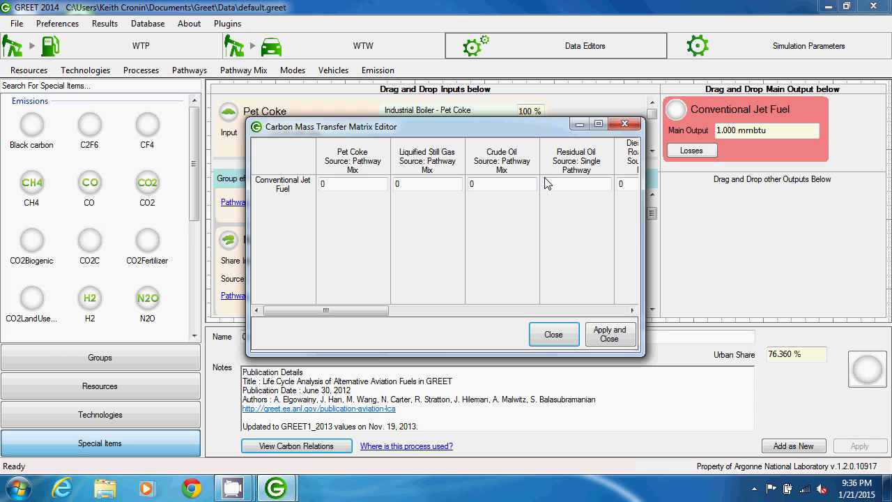
left_click(624, 126)
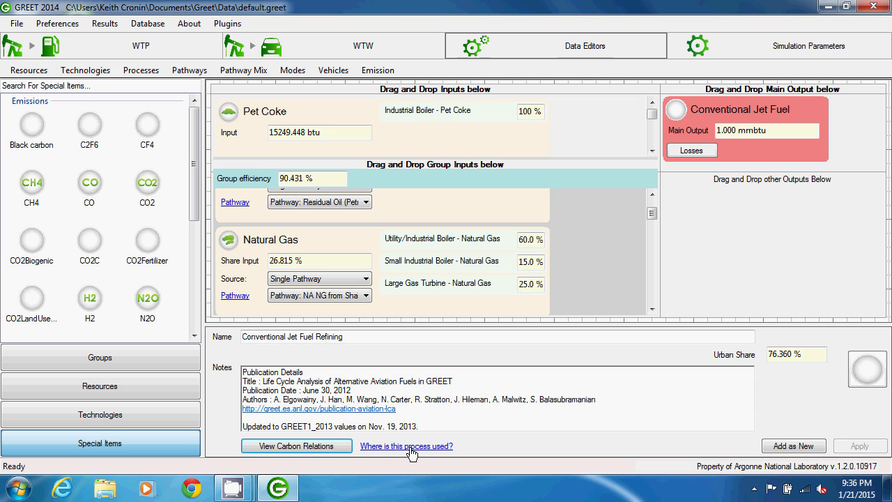
left_click(412, 446)
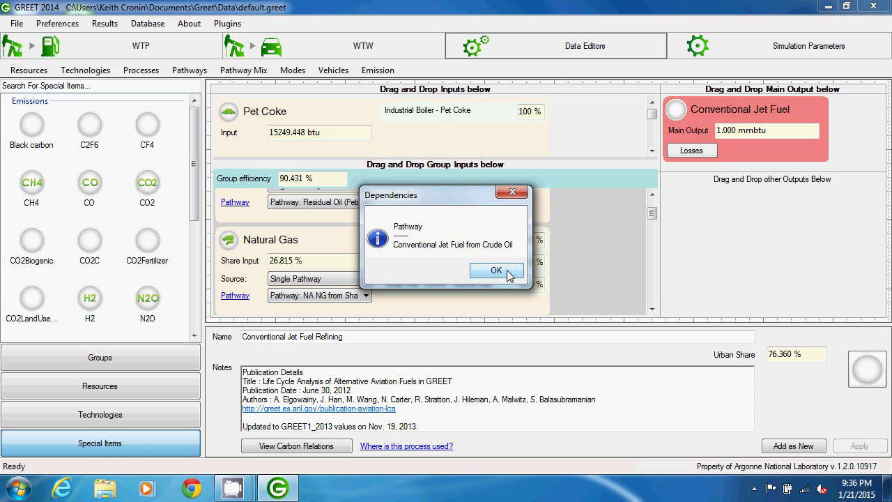
left_click(496, 271)
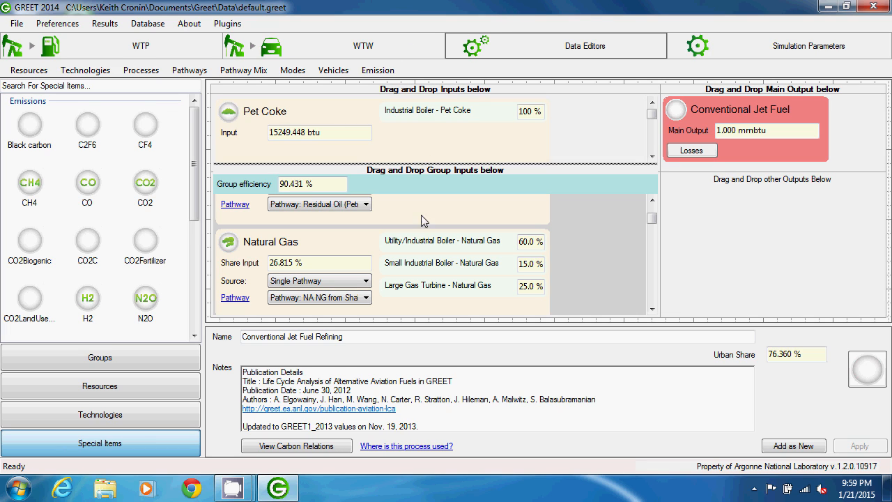
Step: Drag Pet Coke from Resources into the group inputs as a 0-share input beside Crude Oil
left_click(150, 393)
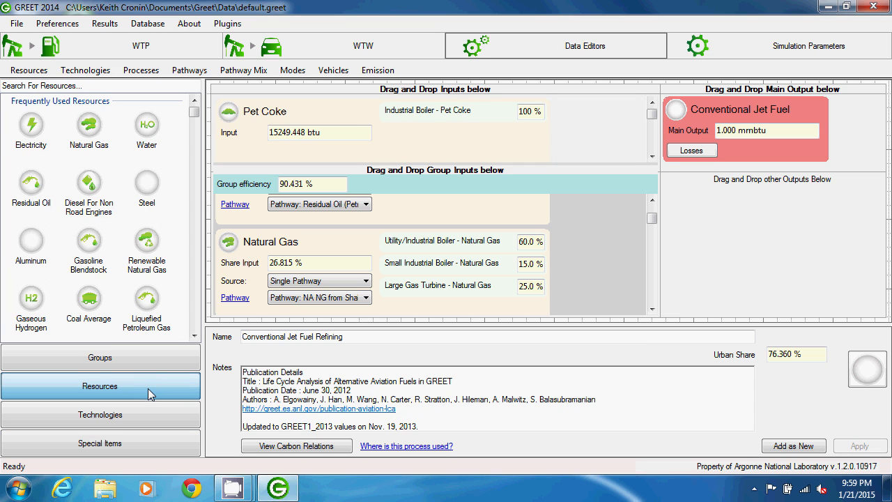
left_click(174, 224)
key("p")
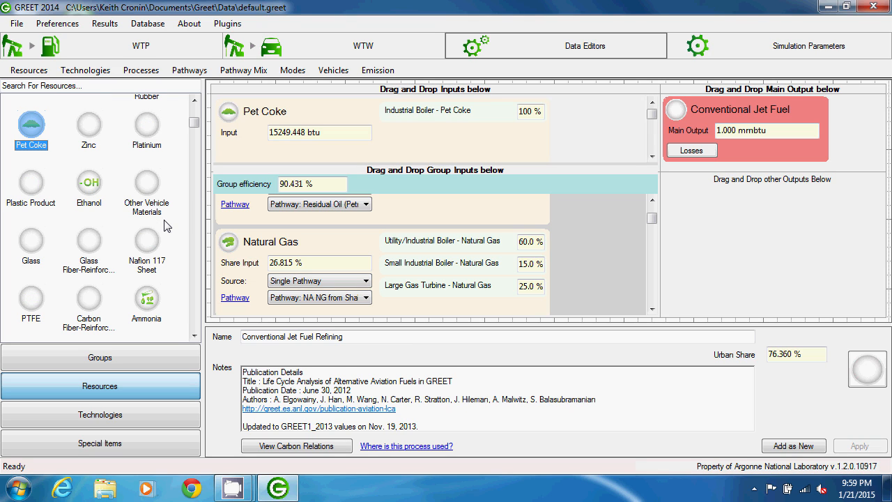
left_click_drag(32, 129, 500, 255)
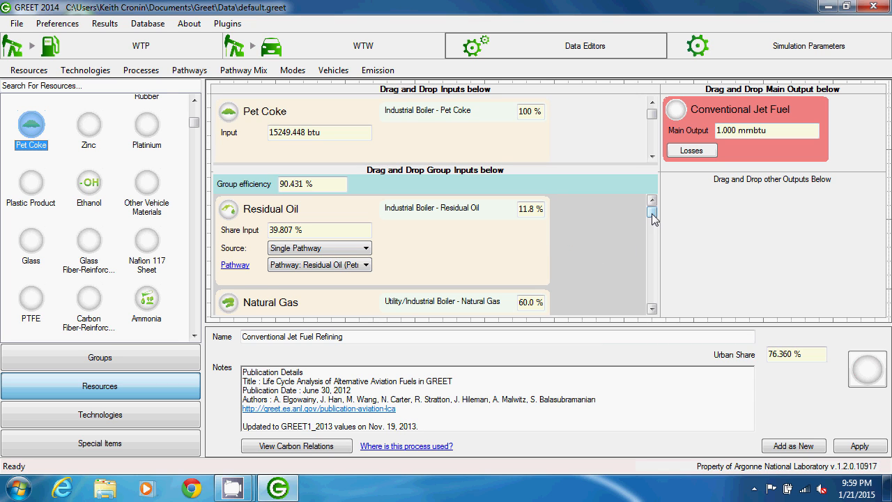
mouse_move(652, 218)
left_mouse_down()
mouse_move(652, 289)
mouse_move(651, 263)
left_mouse_up()
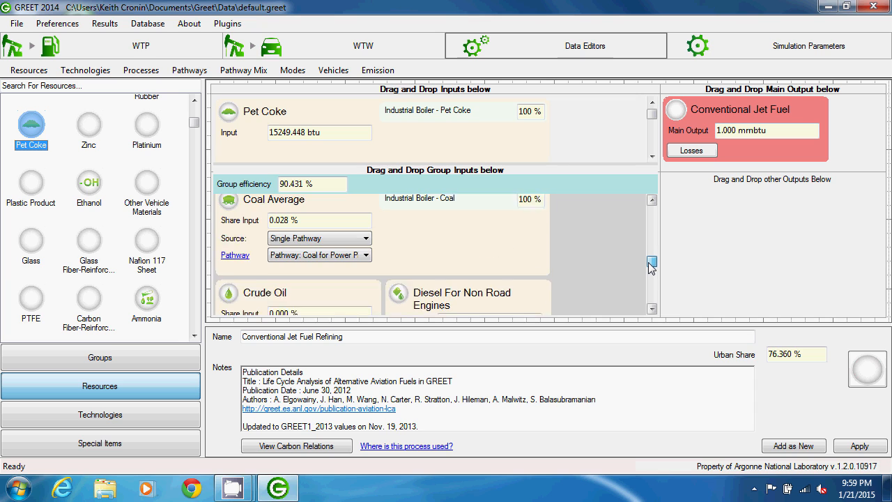
left_click_drag(651, 263, 652, 306)
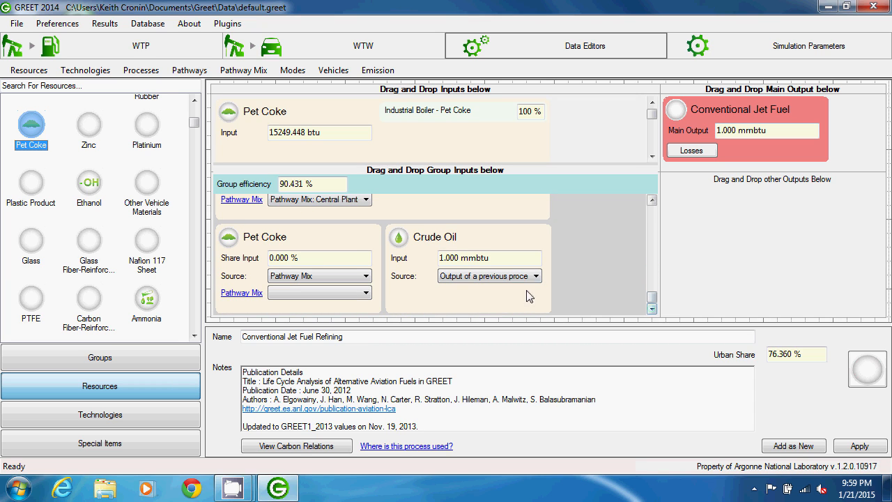
left_click(310, 258)
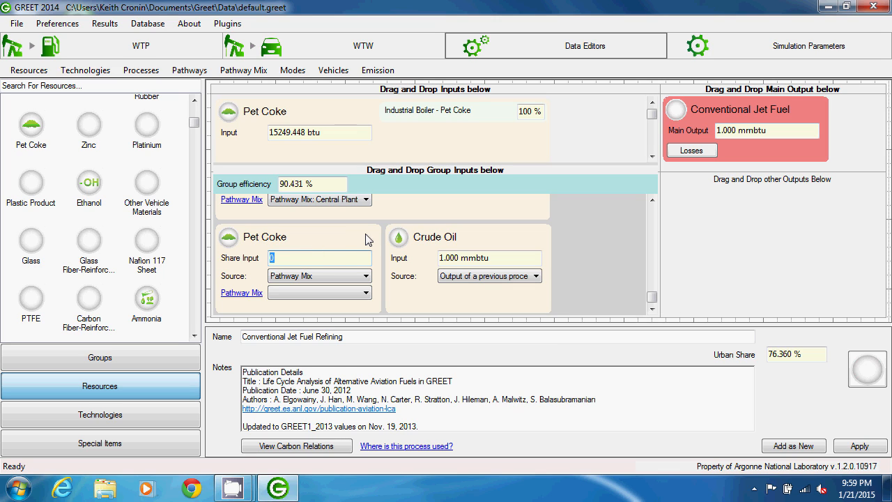
right_click(326, 237)
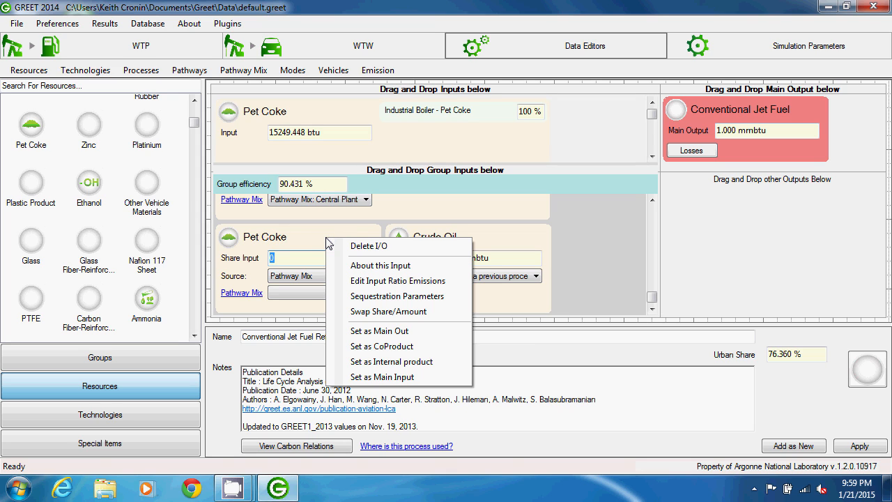
Step: Swap the Pet Coke input from a share to an amount of 0.000 btu, confirming the warning
left_click(342, 314)
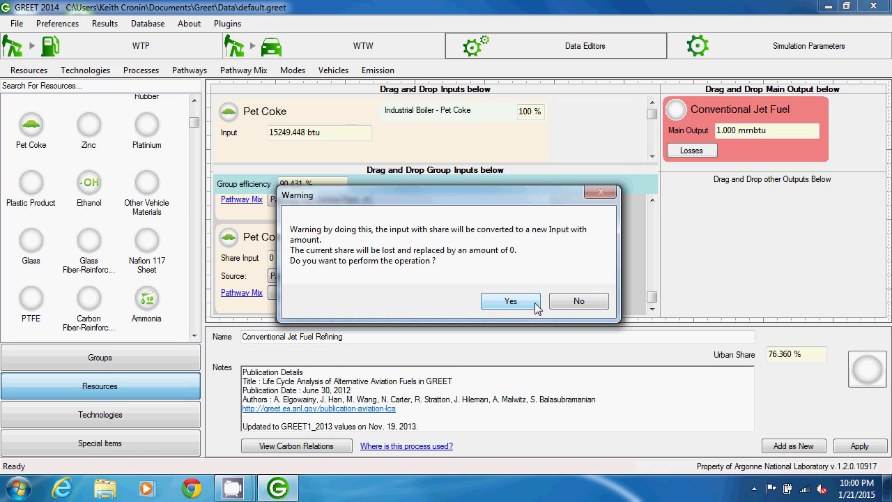
left_click(510, 301)
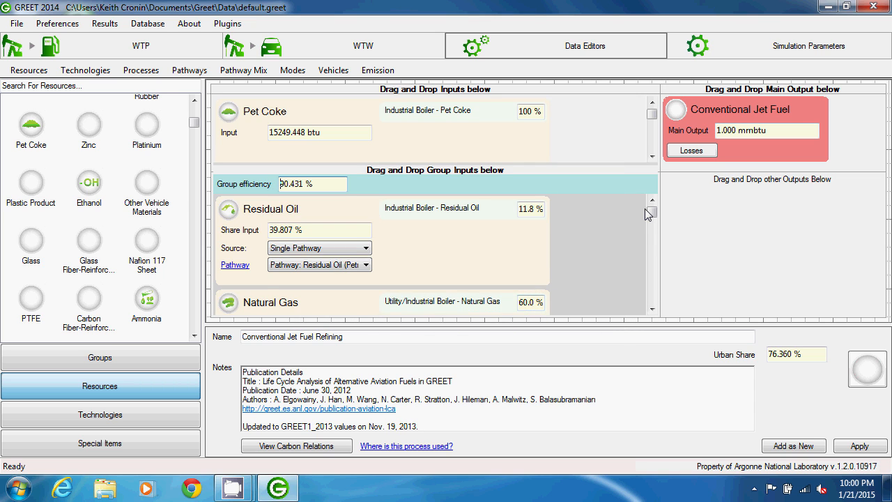
left_click_drag(651, 210, 652, 301)
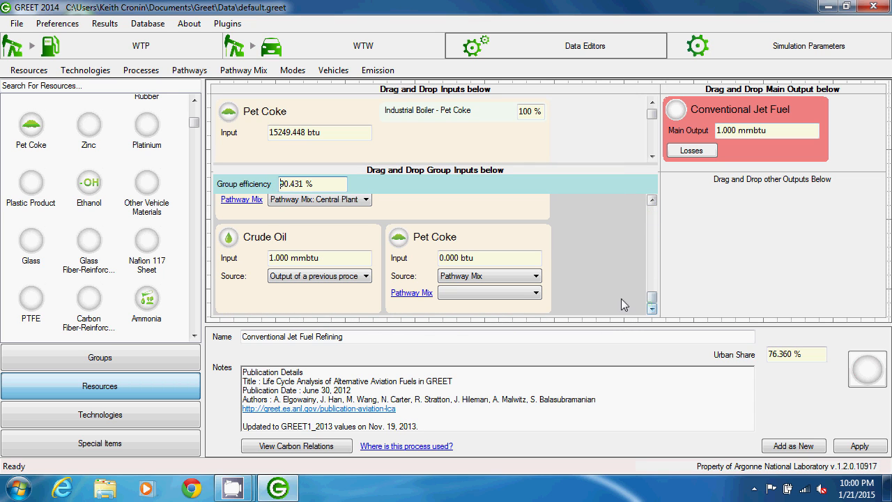
double_click(495, 258)
Step: Set the Pet Coke input amount to 50000 btu
right_click(494, 258)
mouse_move(541, 313)
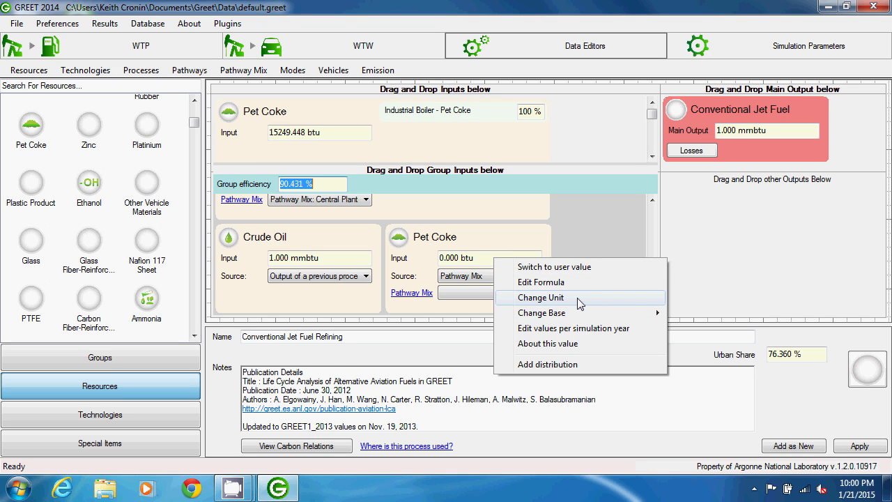
left_click(510, 249)
left_click(493, 260)
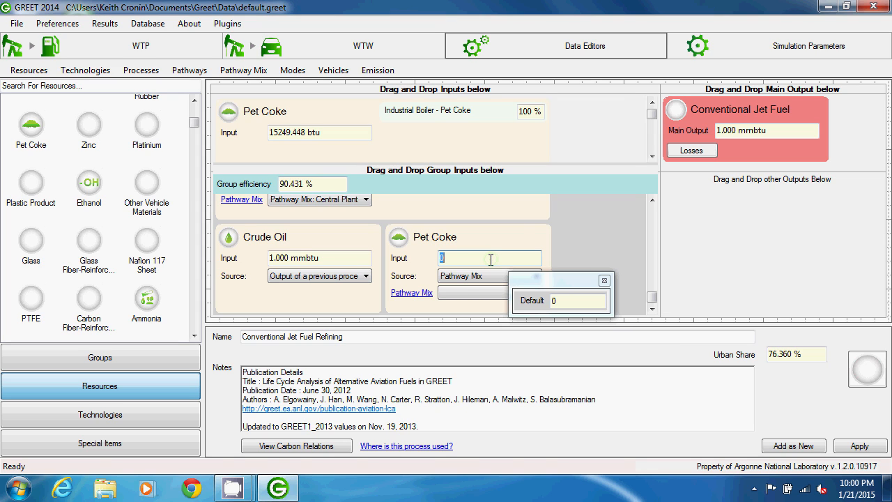
type("50000")
key("Return")
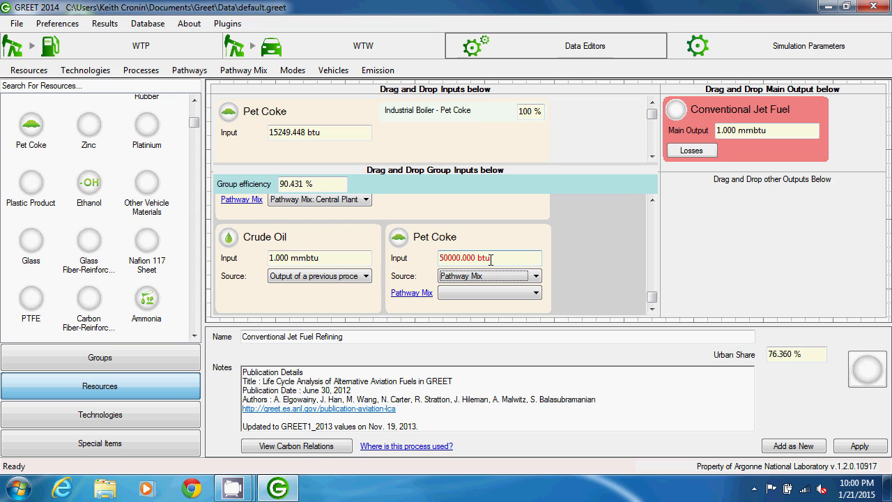
Step: Source Pet Coke from the single pathway Pet Coke from Crude for Use in U.S. Refineries
left_click(536, 277)
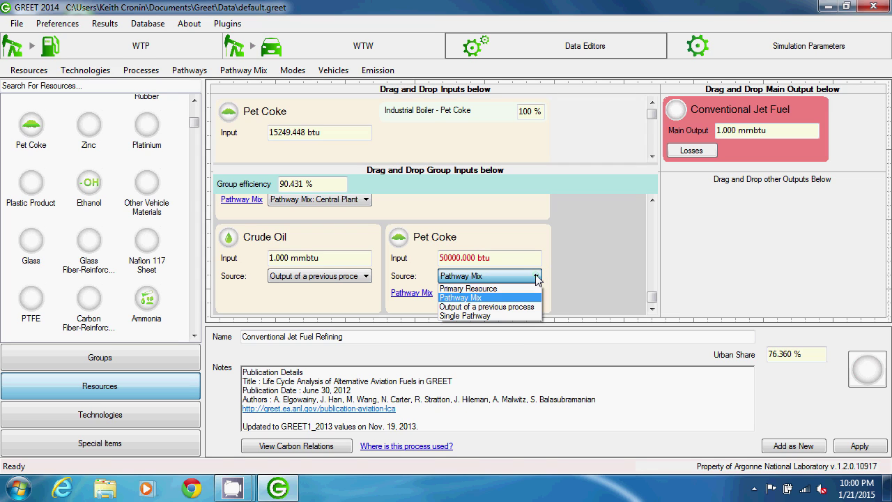
left_click(528, 317)
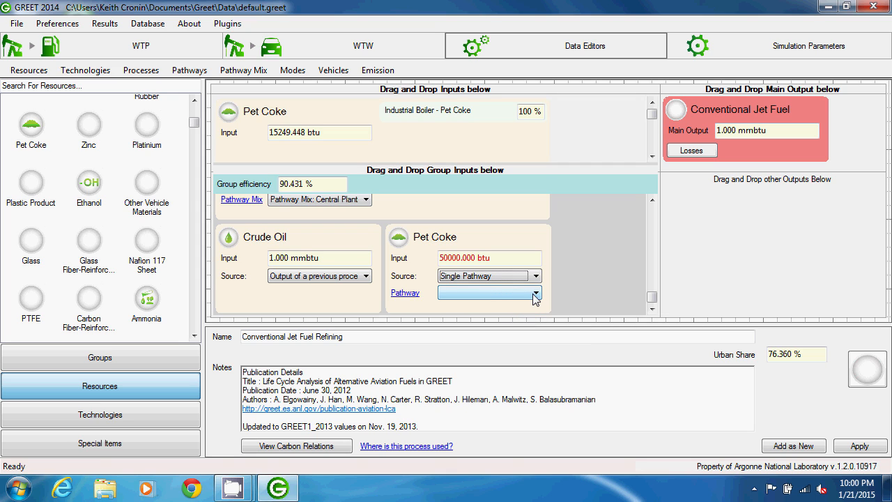
left_click(535, 294)
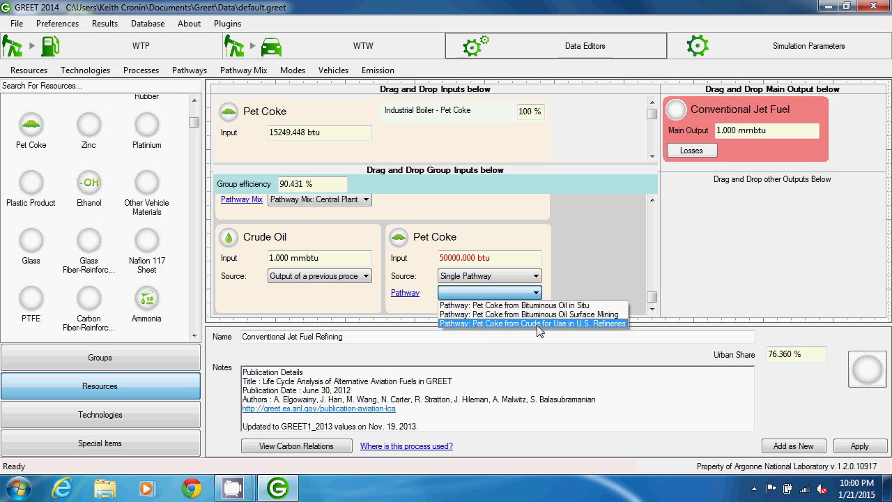
left_click(539, 325)
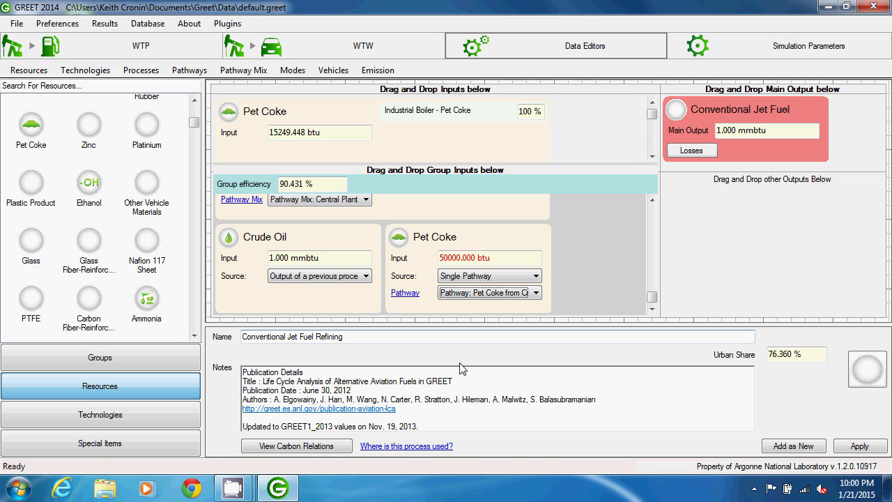
Step: Attach the Industrial Boiler - Pet Coke technology to the Pet Coke input at a 100% share
left_click(144, 415)
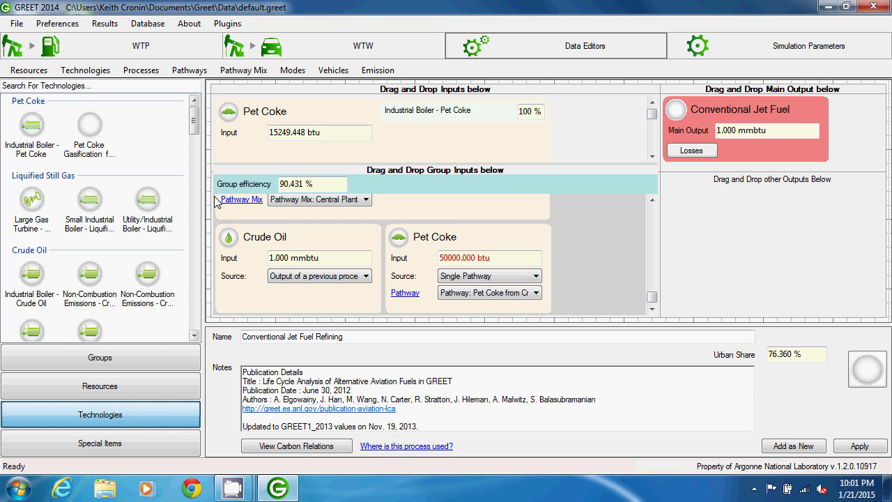
left_click_drag(194, 120, 197, 219)
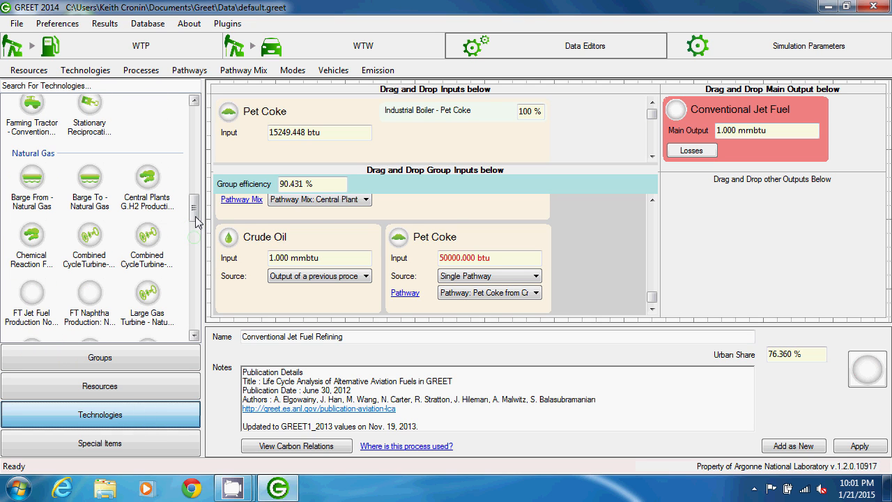
left_click_drag(194, 209, 192, 333)
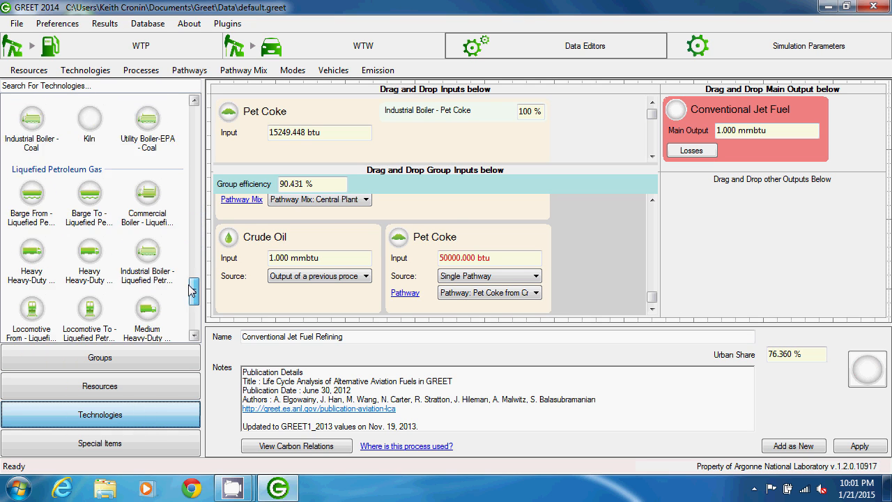
left_click_drag(193, 289, 195, 120)
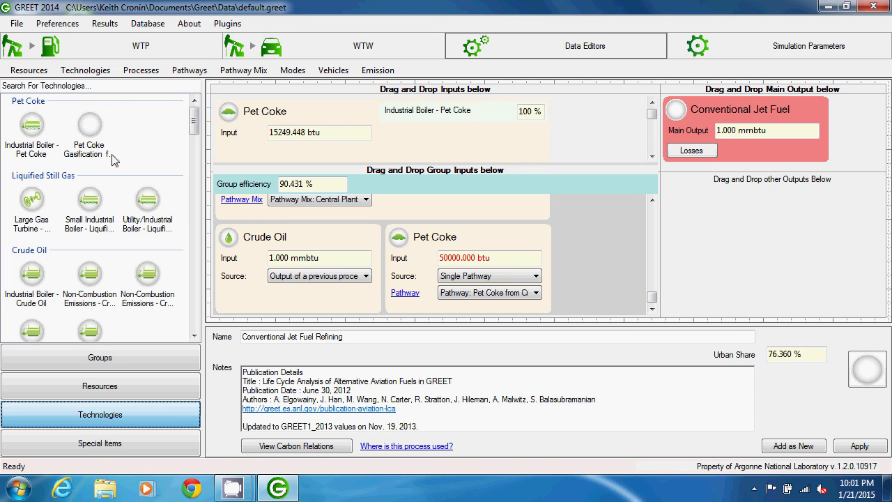
left_click(32, 127)
left_click_drag(32, 127, 545, 246)
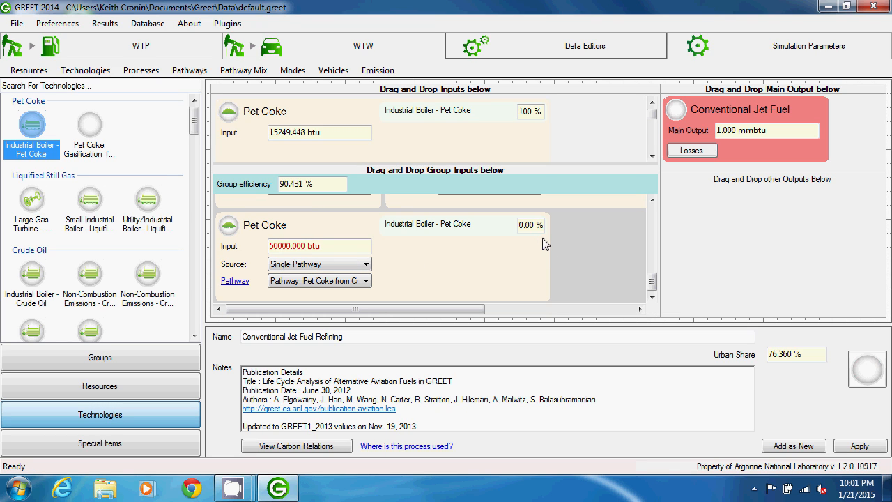
double_click(524, 224)
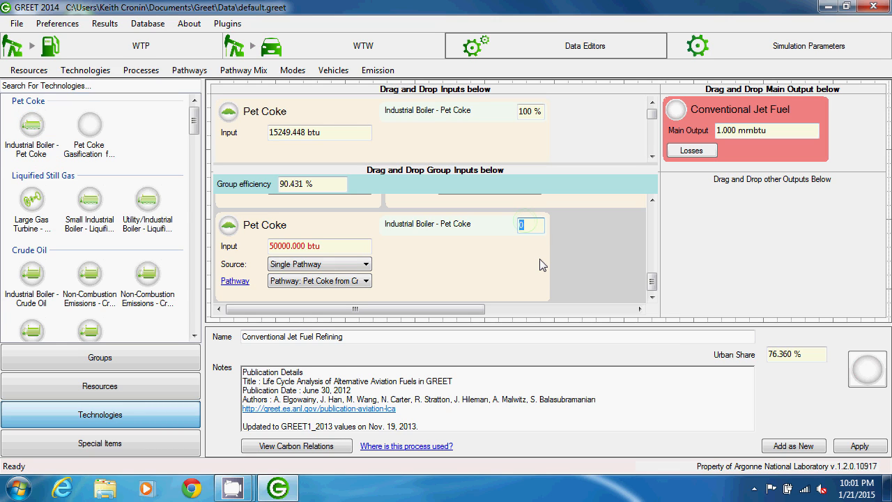
type("100")
key("Tab")
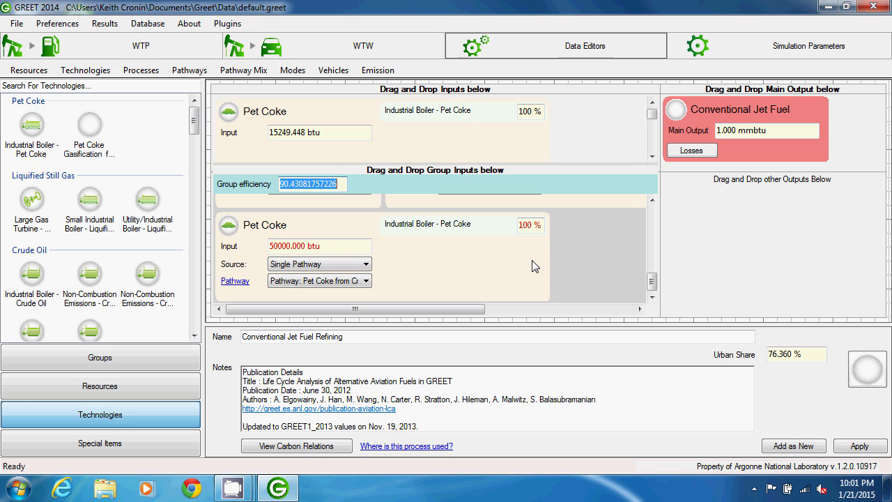
Step: Remove the Conventional Jet Fuel main output and locate Liquid Fuel in the Resources list
right_click(816, 113)
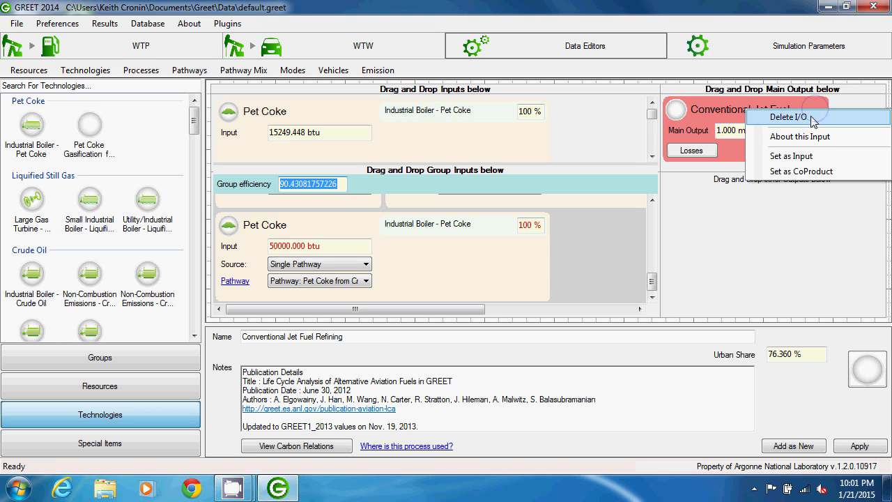
left_click(813, 120)
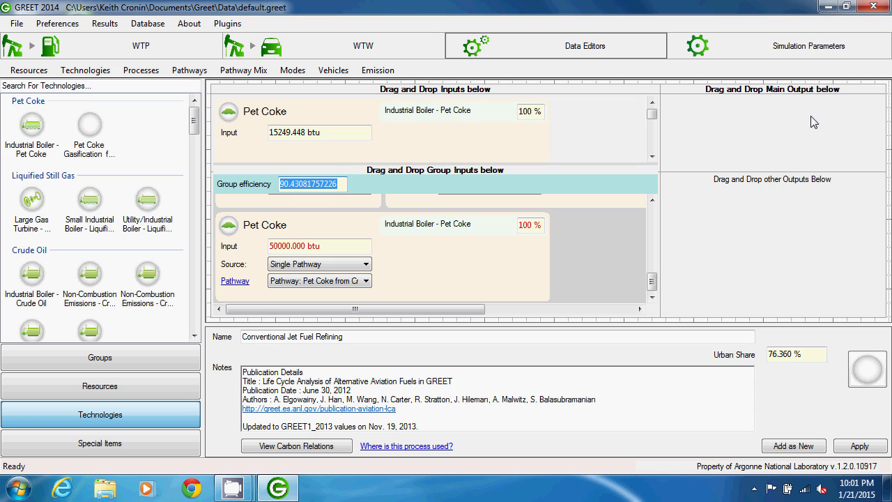
left_click(155, 383)
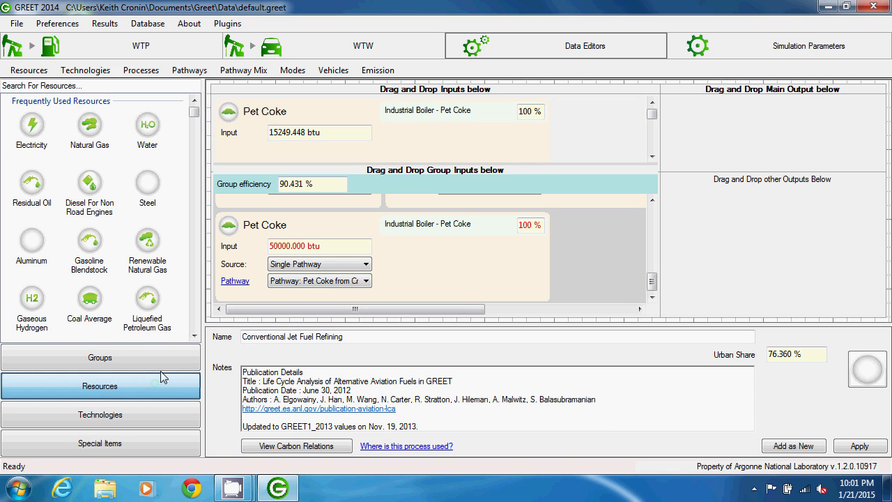
left_click(179, 295)
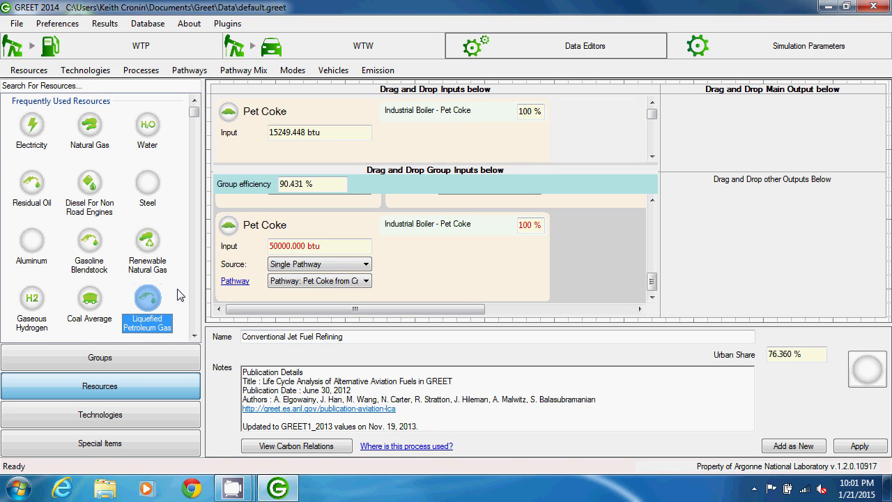
key("l")
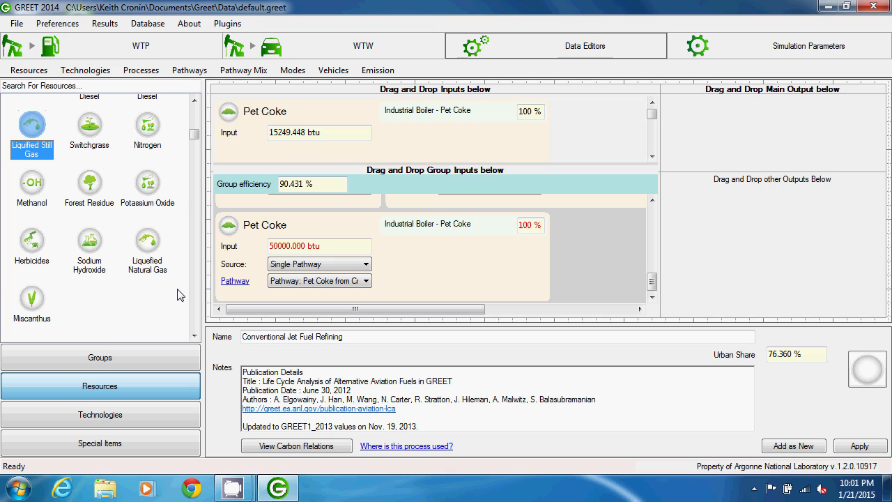
key("l")
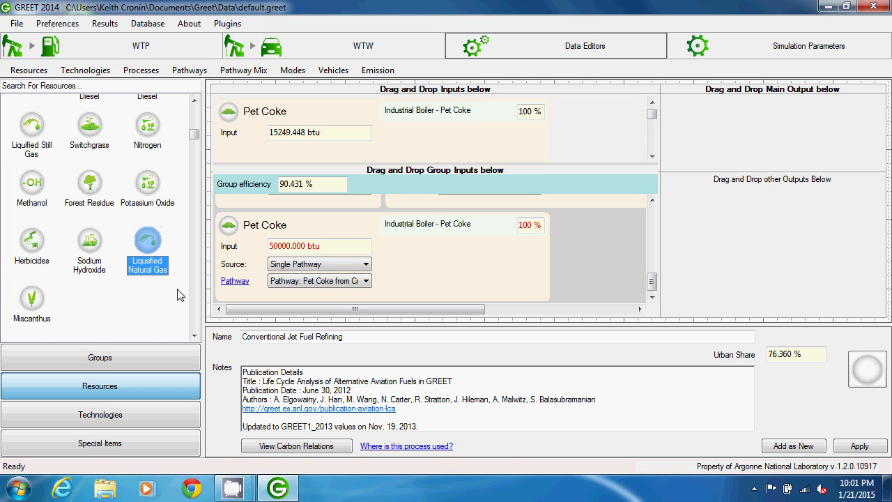
key("l")
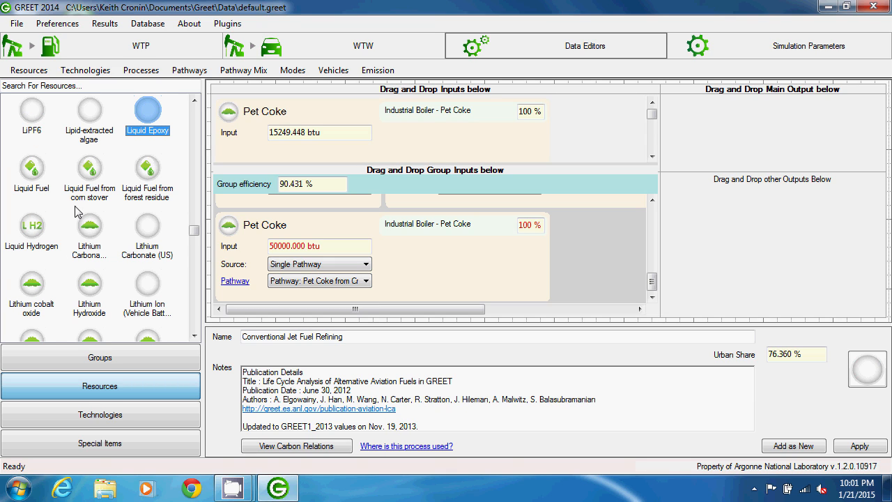
Step: Make Liquid Fuel the main output at 1000000 (1 mmbtu) and bring up its loss settings
mouse_move(31, 174)
left_mouse_down()
mouse_move(505, 187)
mouse_move(703, 142)
left_mouse_up()
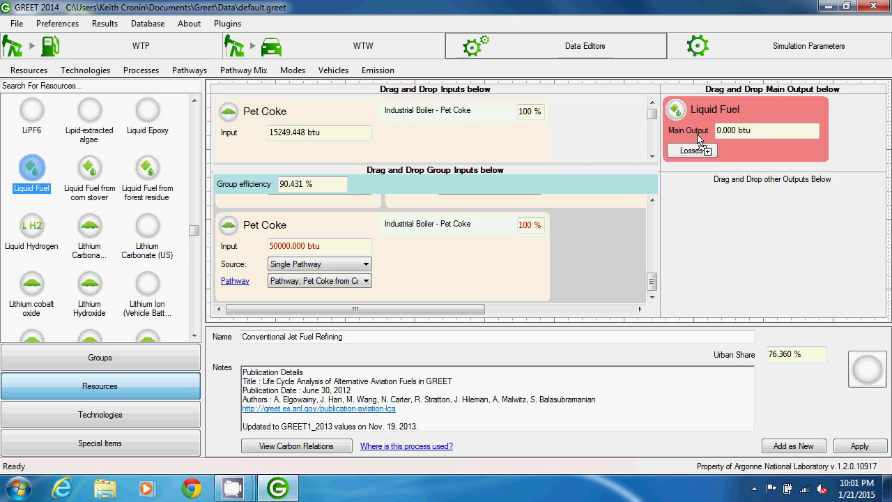
left_click(760, 132)
type("1000000")
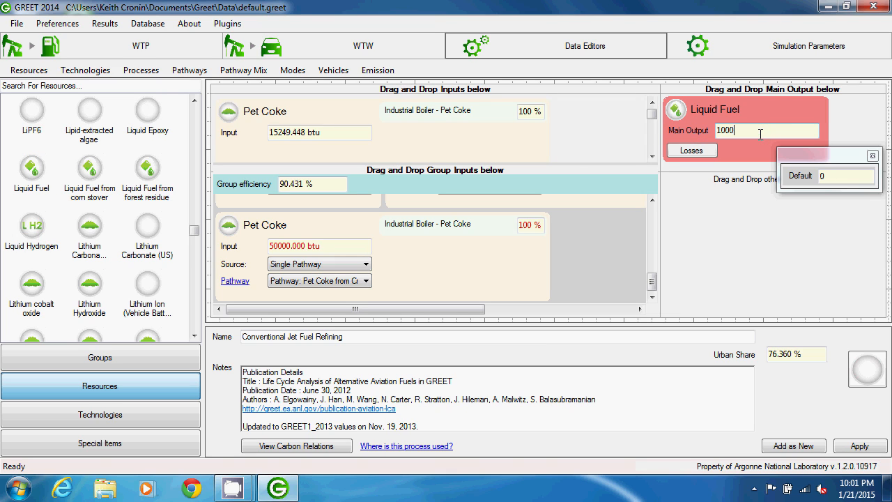
key("Return")
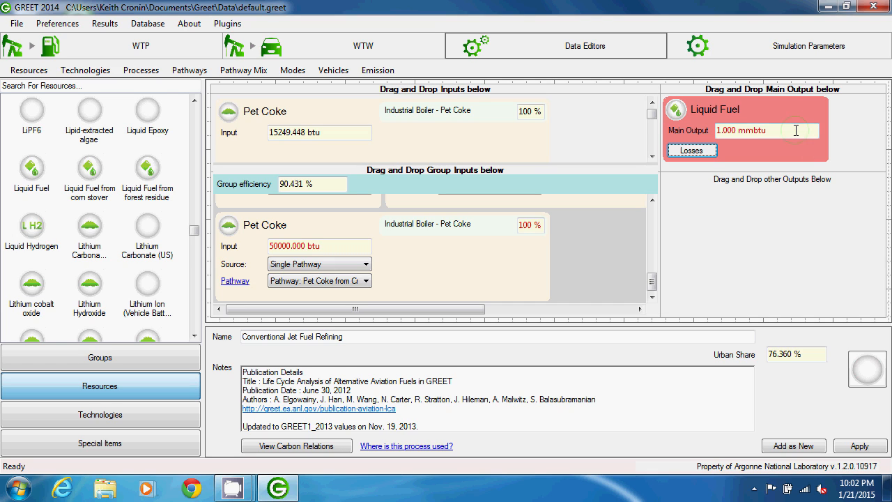
left_click(794, 131)
right_click(719, 132)
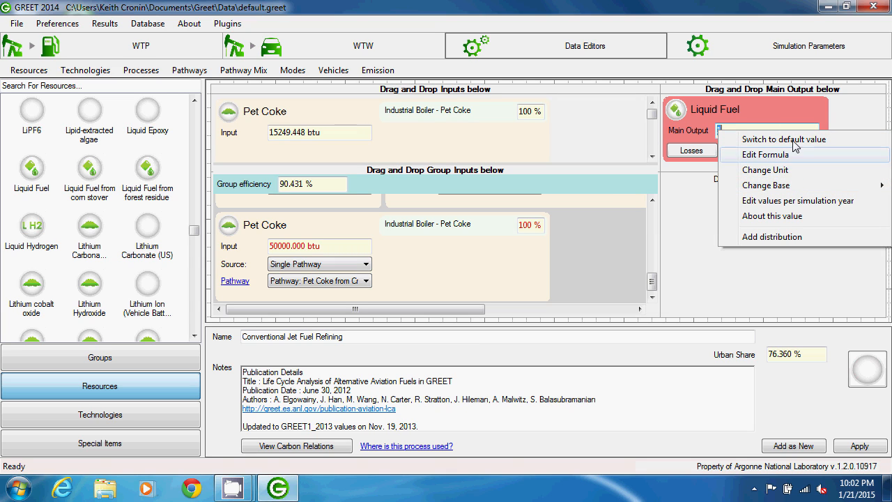
left_click(795, 106)
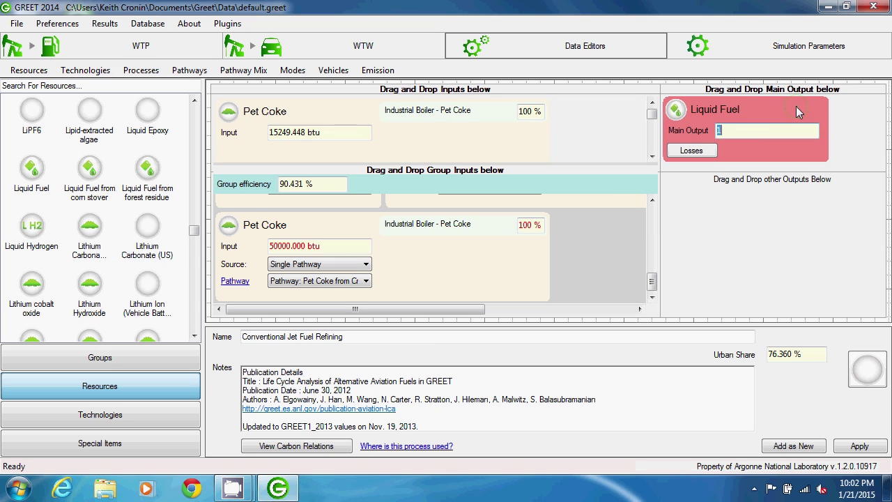
left_click(692, 150)
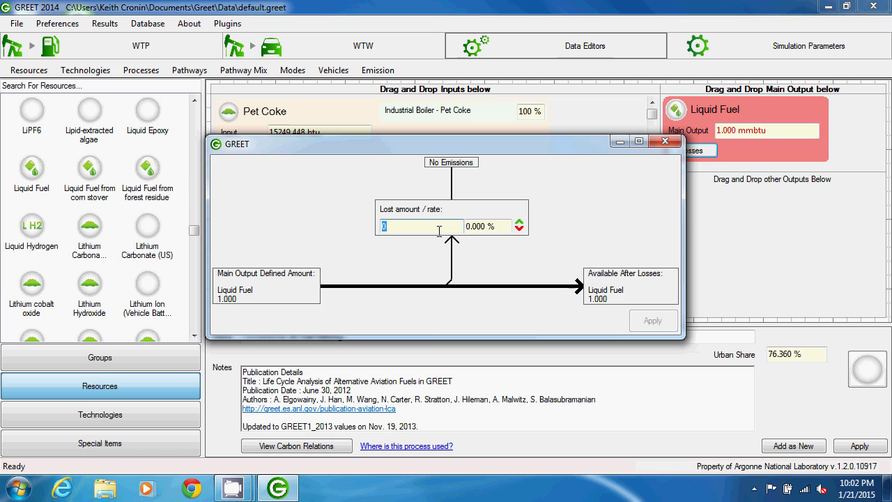
Step: Leave the lost amount at 0.000% and close the losses window unchanged
left_click(484, 226)
left_click(425, 223)
left_click(668, 145)
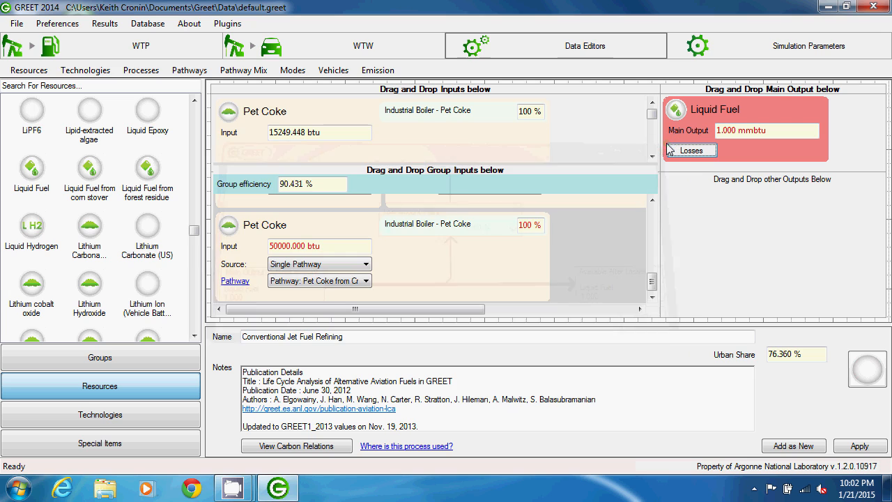
left_click(149, 449)
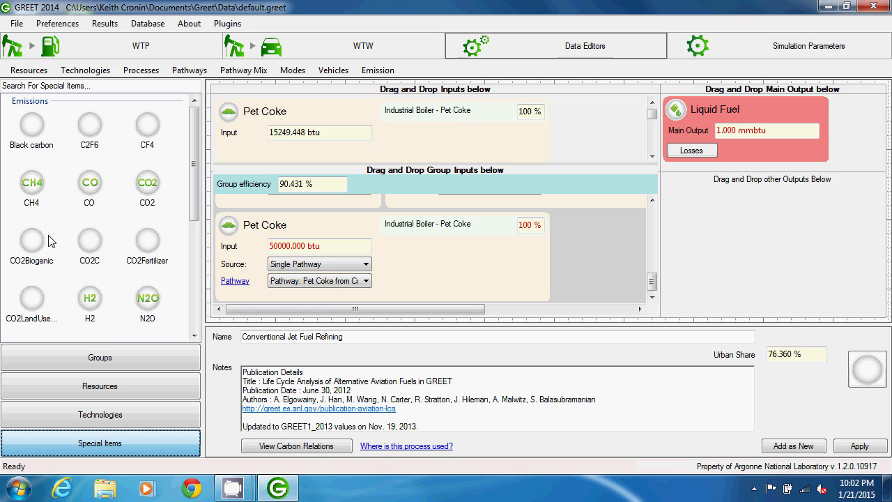
Step: Drag CH4 from Special Items into other Outputs and set its amount to 50 g
mouse_move(31, 132)
left_mouse_down()
mouse_move(296, 243)
mouse_move(724, 226)
left_mouse_up()
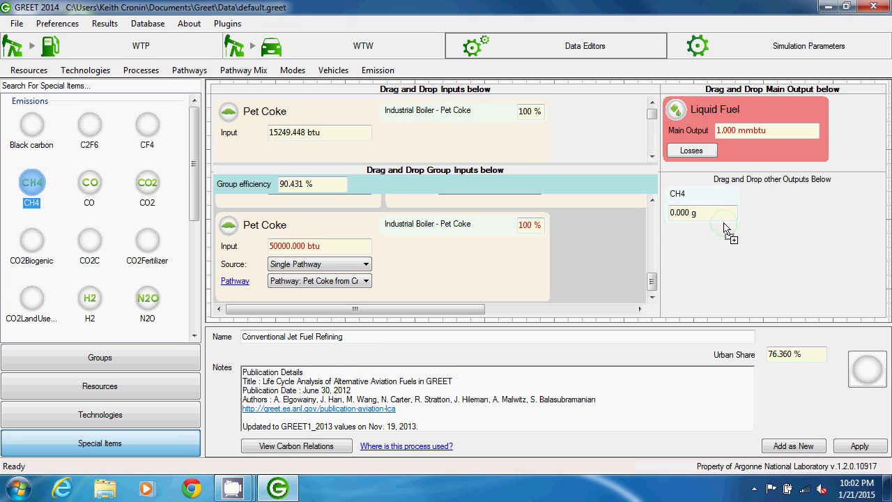
double_click(704, 215)
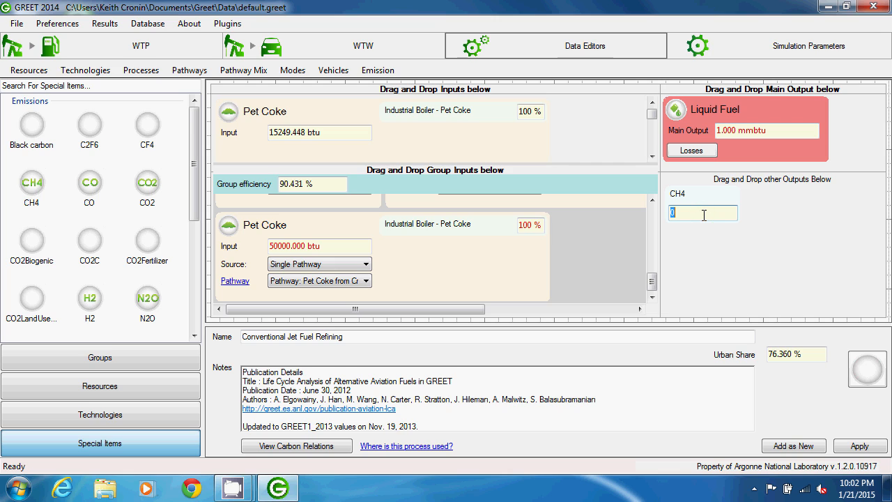
type("50")
key("Return")
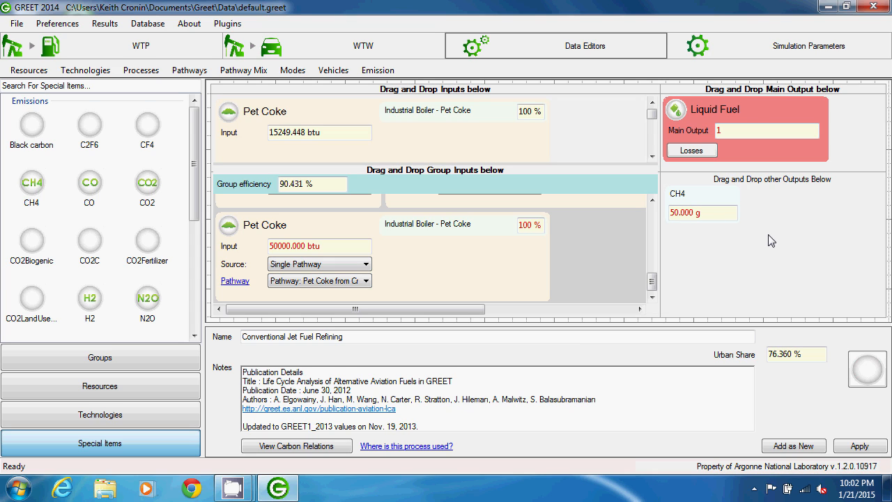
Step: Select the whole process name so 'liquid fuel example' can replace Conventional Jet Fuel Refining
left_click(362, 338)
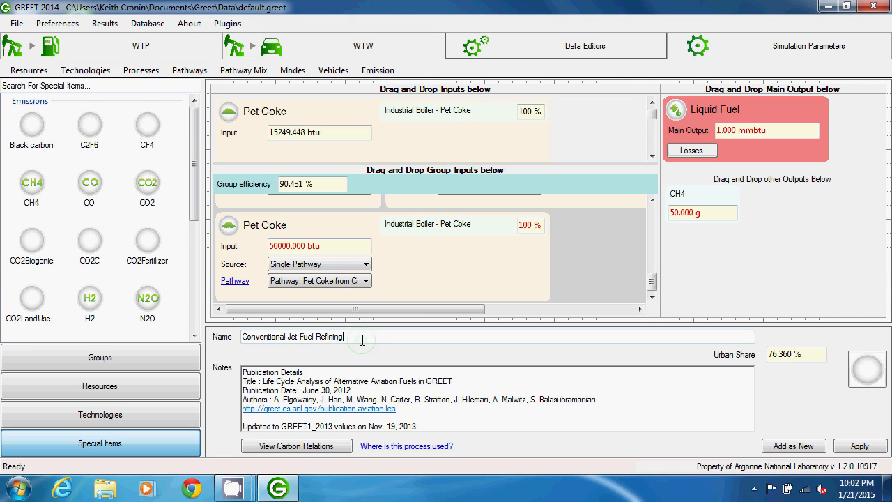
left_click_drag(362, 337, 236, 344)
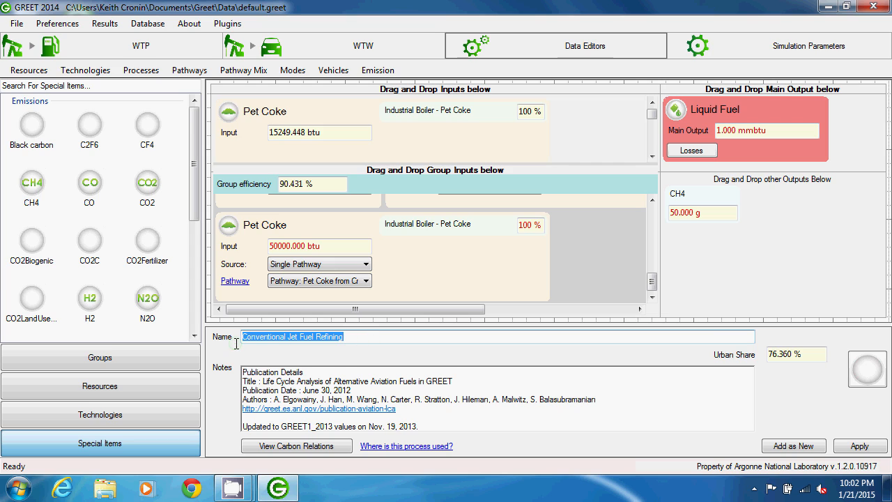
type("liquid fuel")
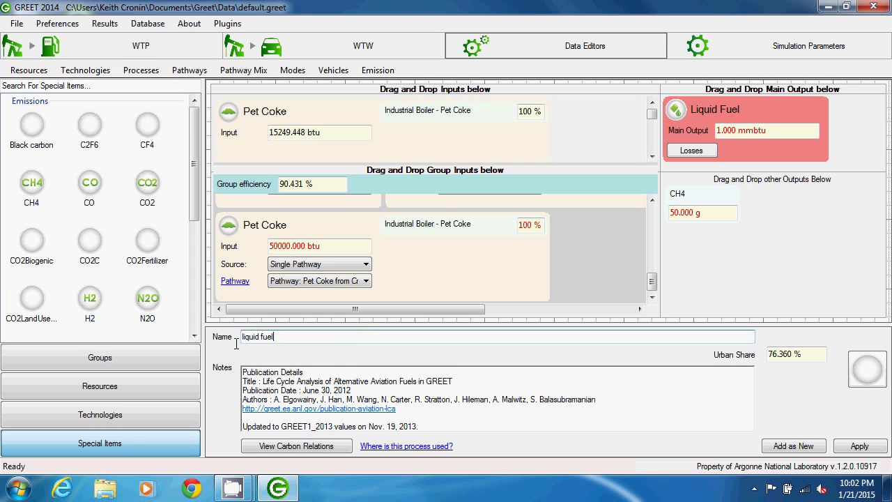
type(" example")
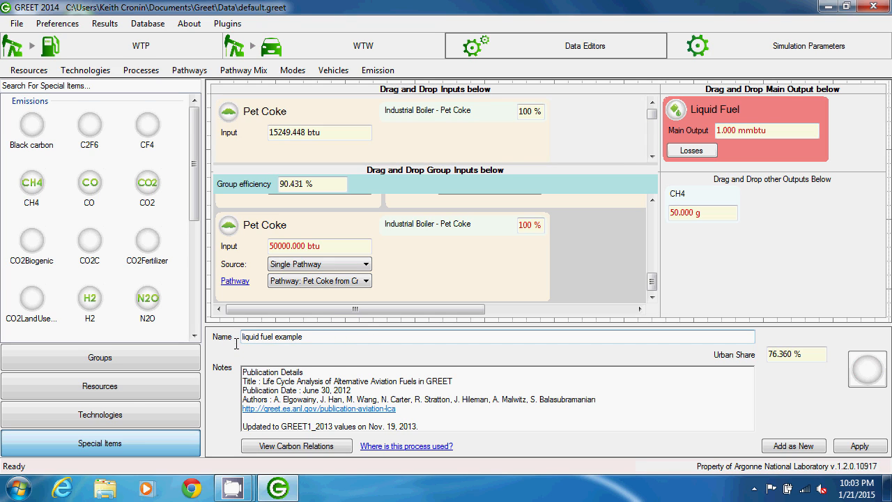